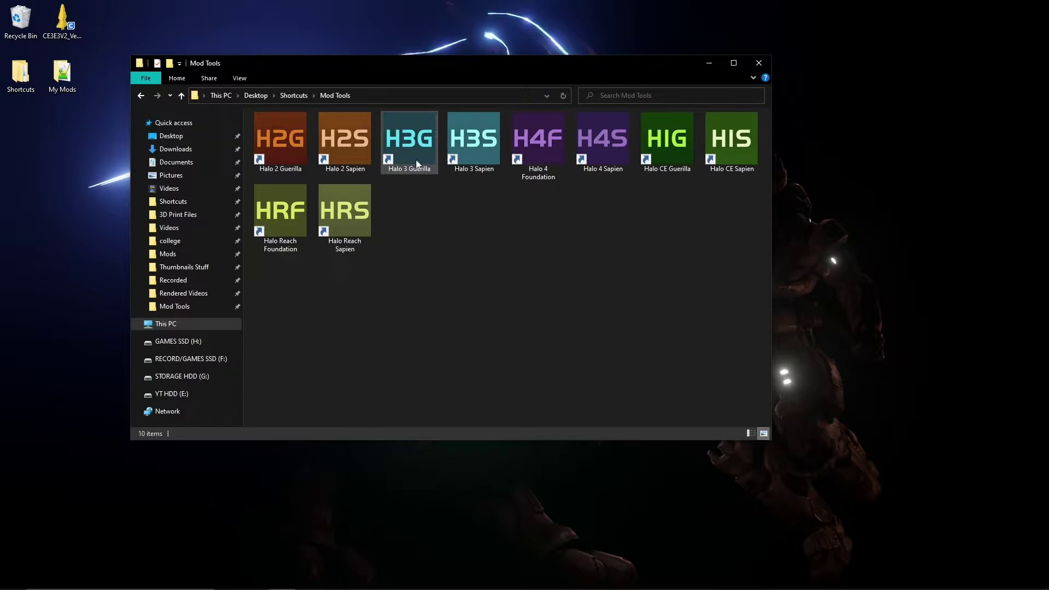
Maximize the Mod Tools folder, launch Halo 4 Sapien from its shortcut and minimize the folder window.
double_click(340, 66)
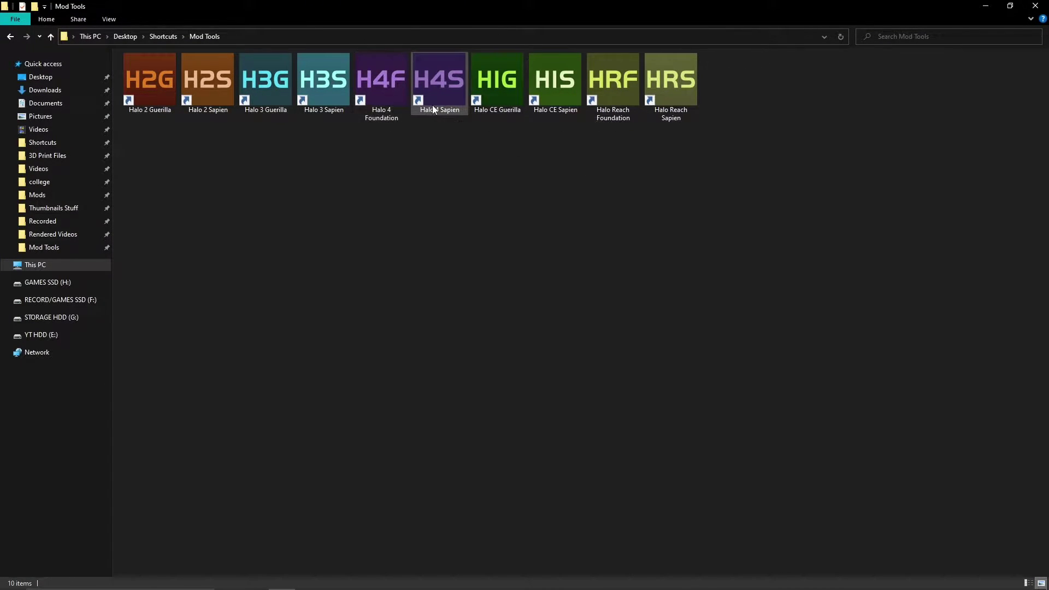
drag(316, 147, 149, 102)
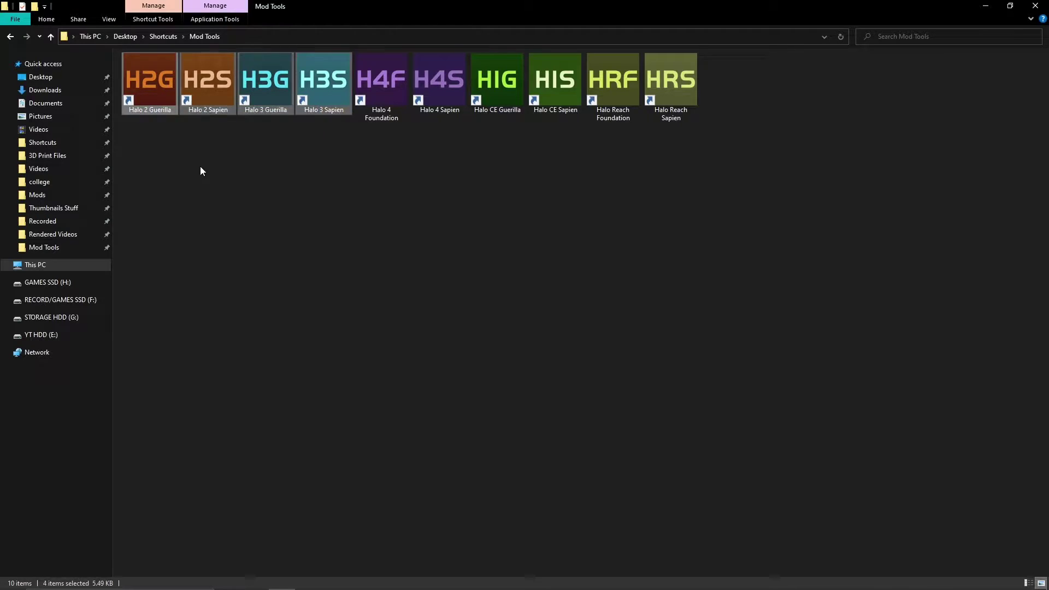
click(200, 166)
drag(507, 140, 713, 157)
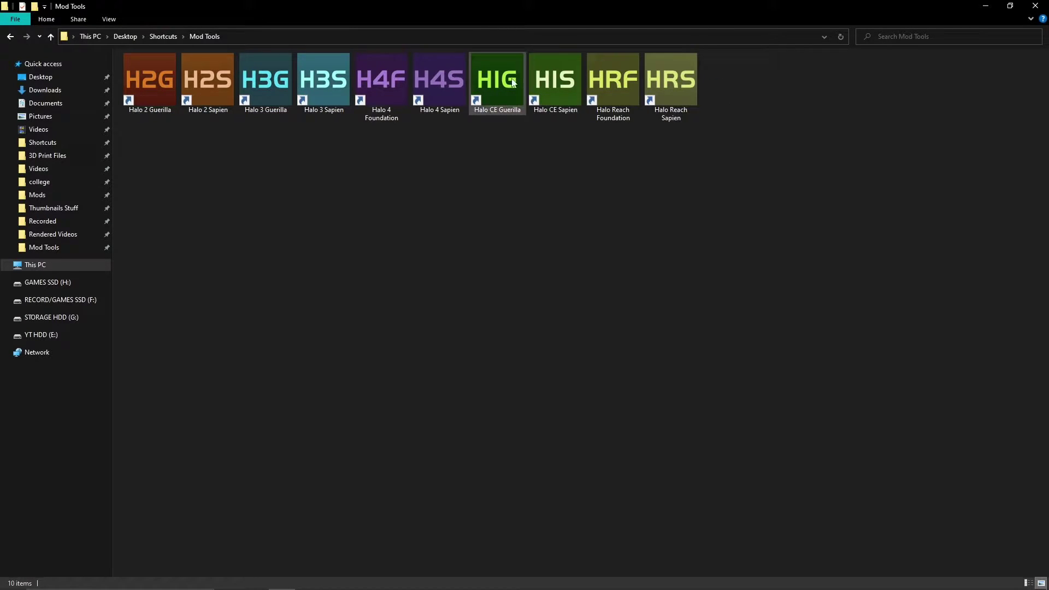
click(438, 102)
click(987, 6)
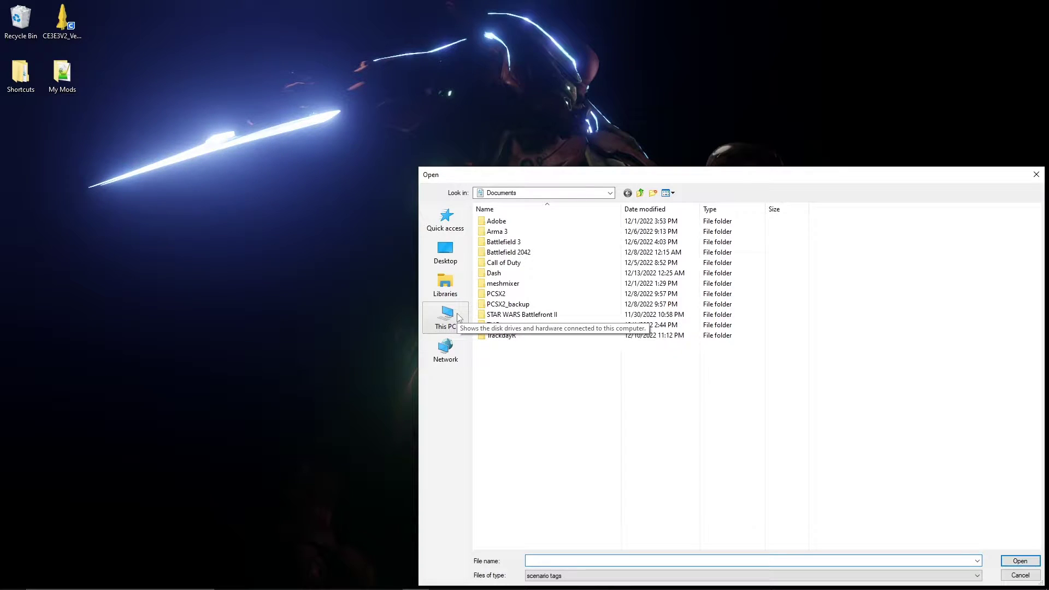
Open the file location of the Halo 4 Sapien shortcut to examine the H4EK folder and its contents.
click(293, 578)
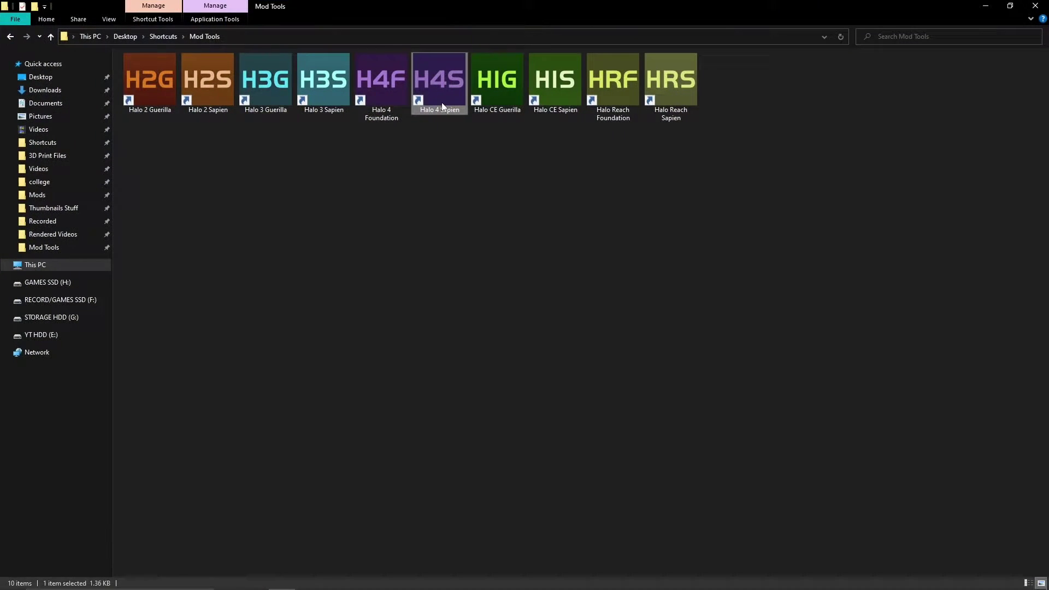
right_click(442, 103)
click(462, 124)
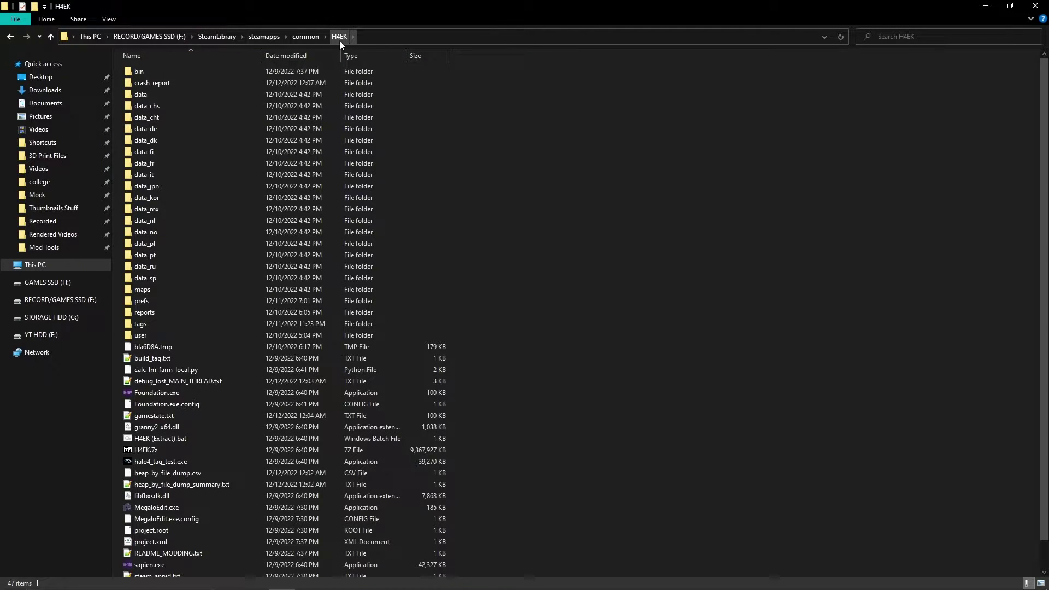
scroll(235, 415, down, 1)
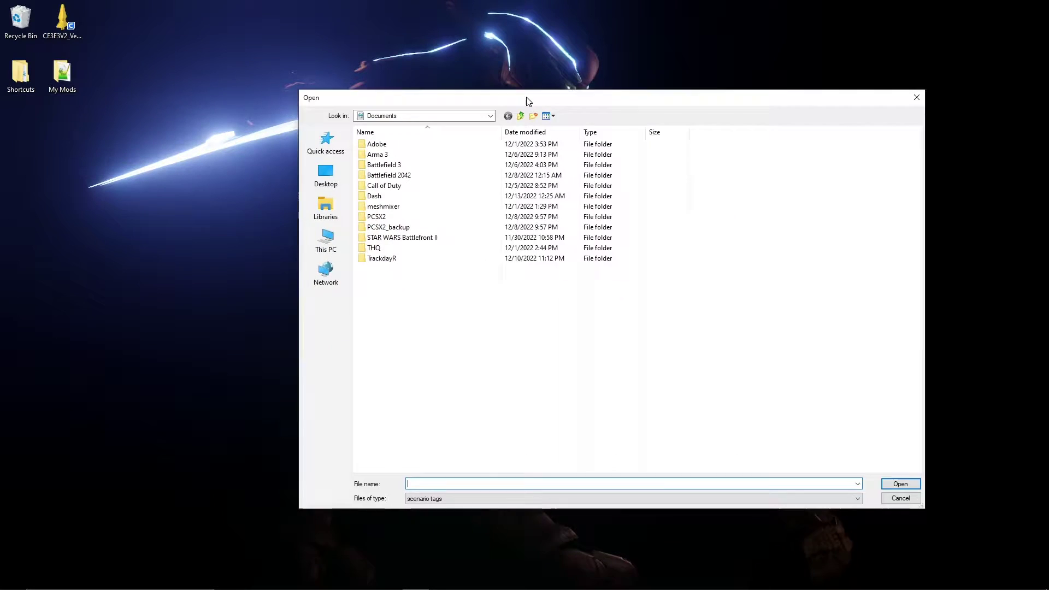
Reposition Sapien's Open dialog, recheck the folder path behind the Halo 4 Sapien shortcut and minimize the folder window.
drag(529, 101, 520, 134)
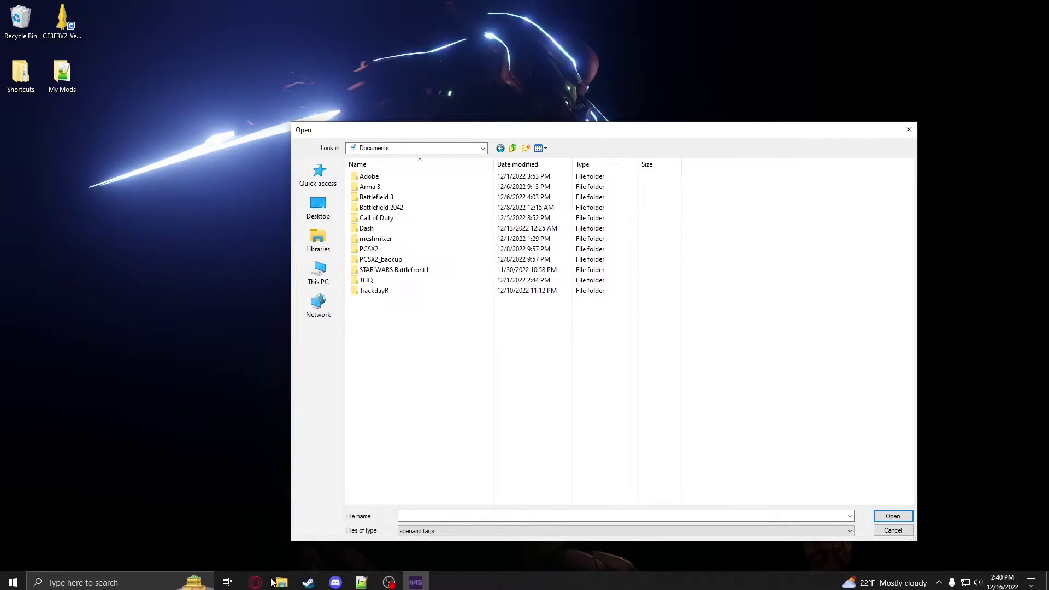
click(281, 579)
click(422, 88)
right_click(420, 87)
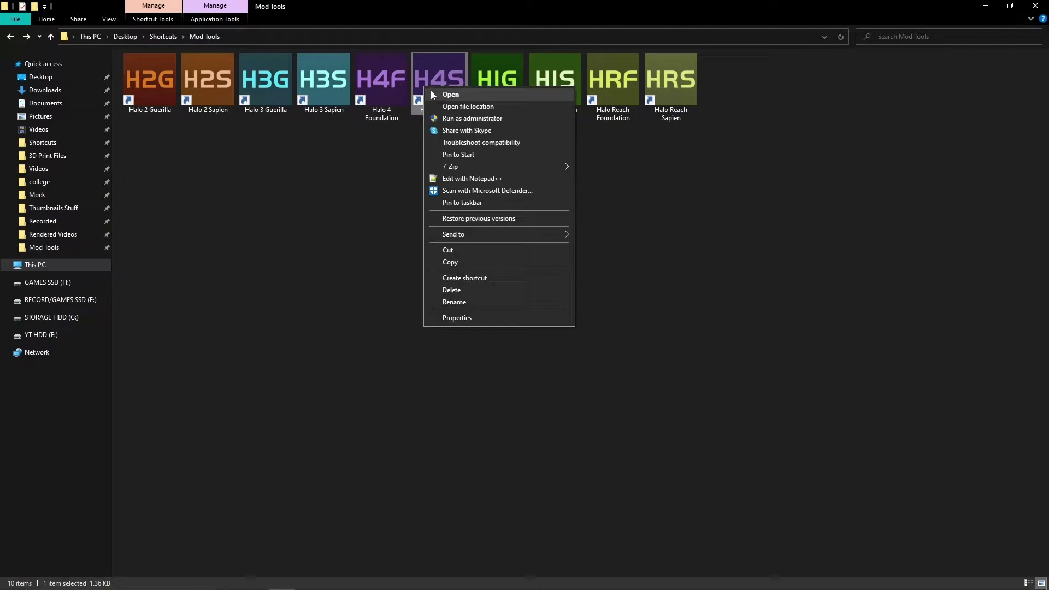
click(449, 105)
click(836, 38)
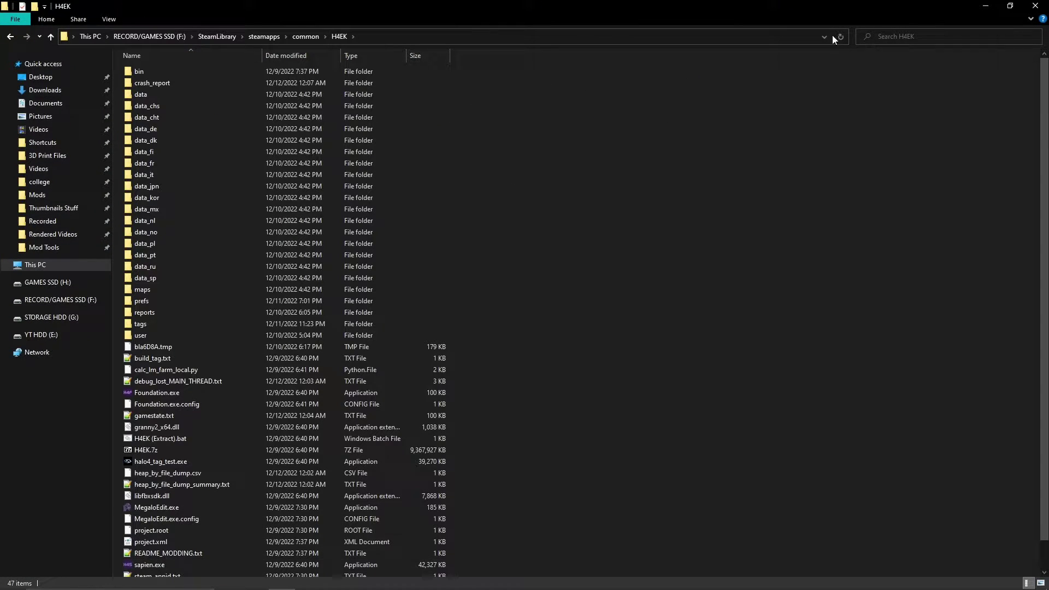
click(982, 5)
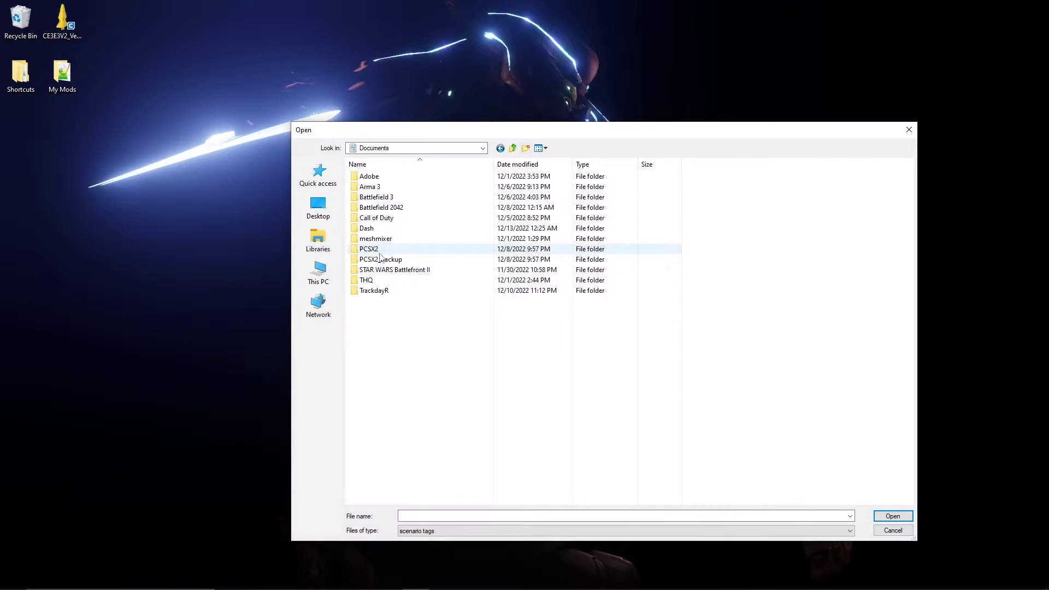
Browse the scenario Open dialog to SteamLibrary\steamapps\common\H4EK\tags on the F: drive.
click(335, 272)
double_click(730, 260)
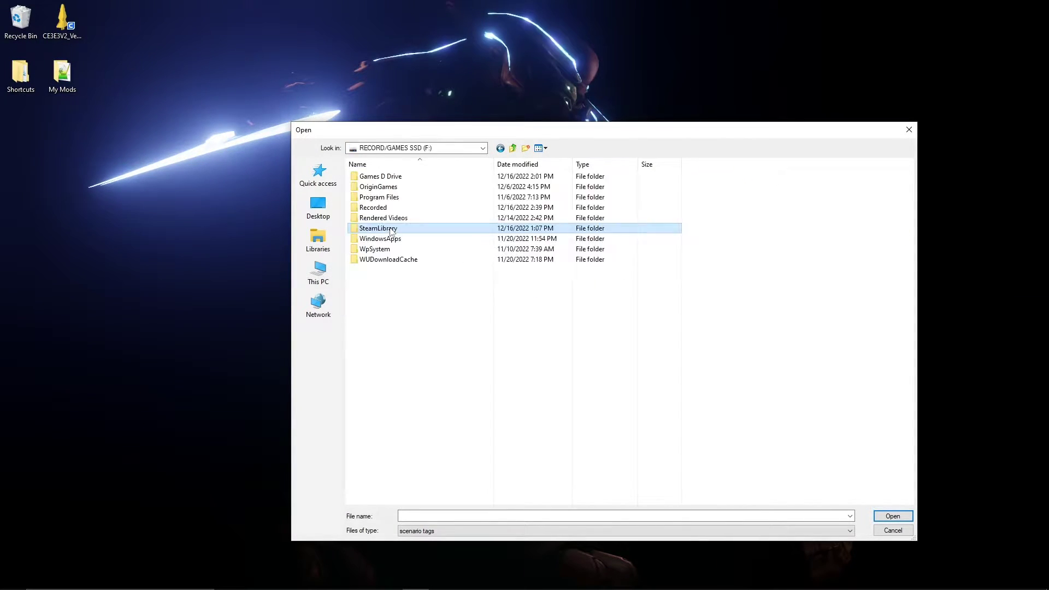
double_click(377, 225)
double_click(380, 178)
double_click(372, 176)
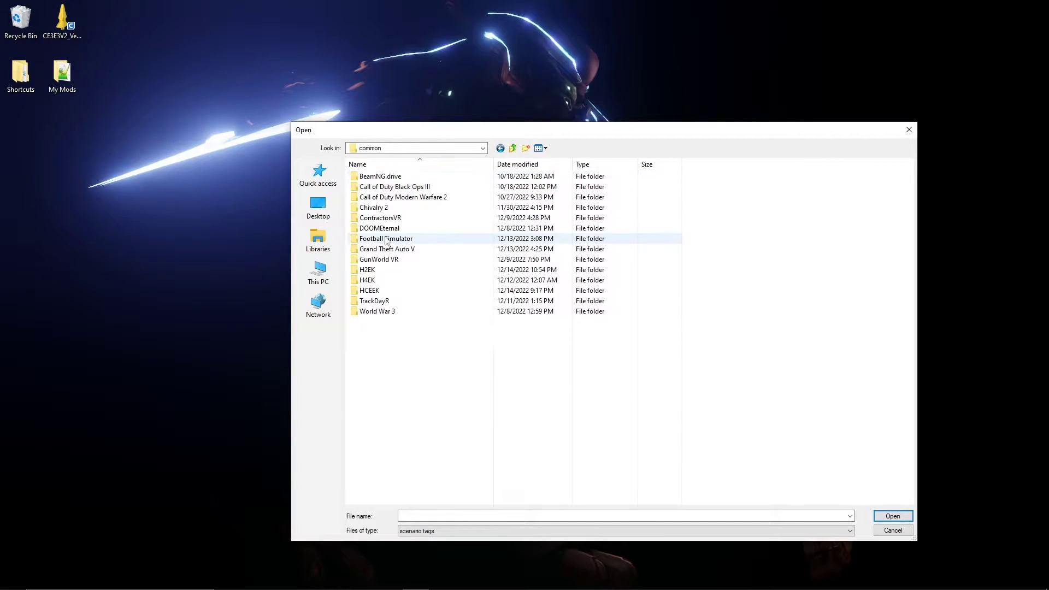
double_click(368, 280)
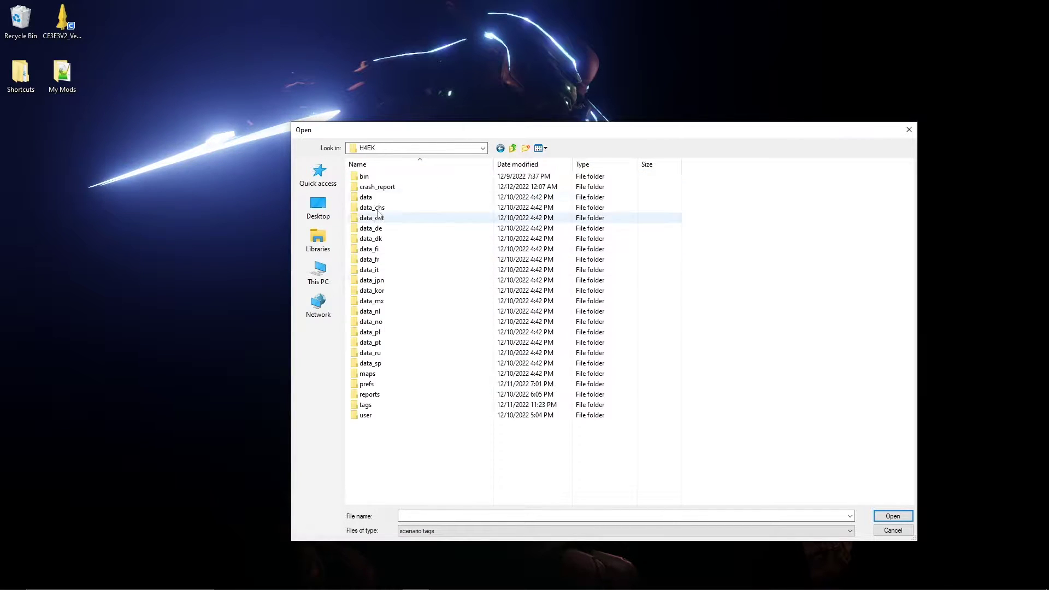
double_click(366, 405)
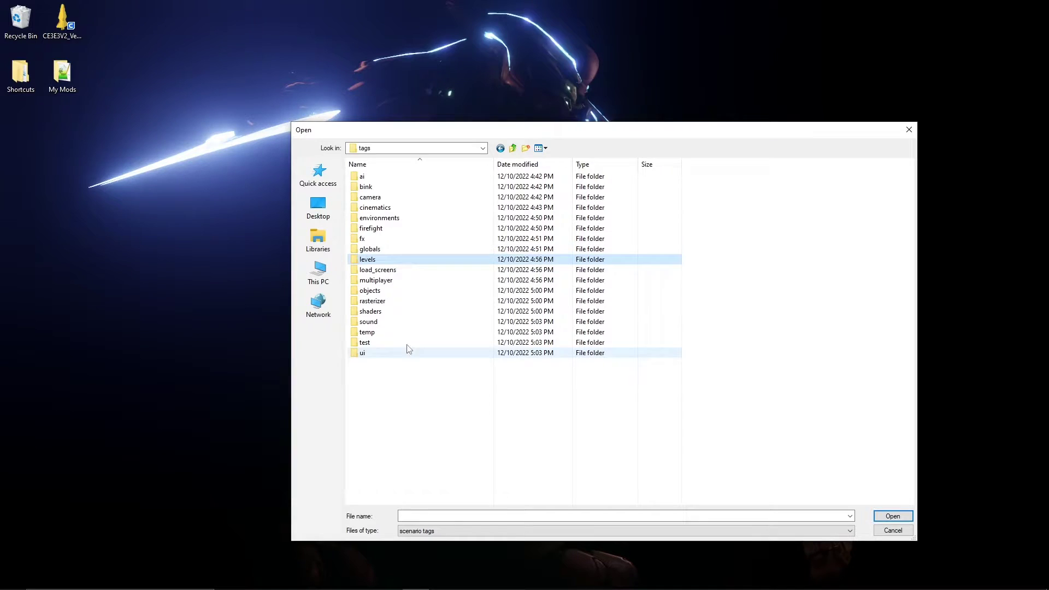
Examine the scenario files in the levels\dlc\ca_basin folder and return to the tags folder.
double_click(390, 260)
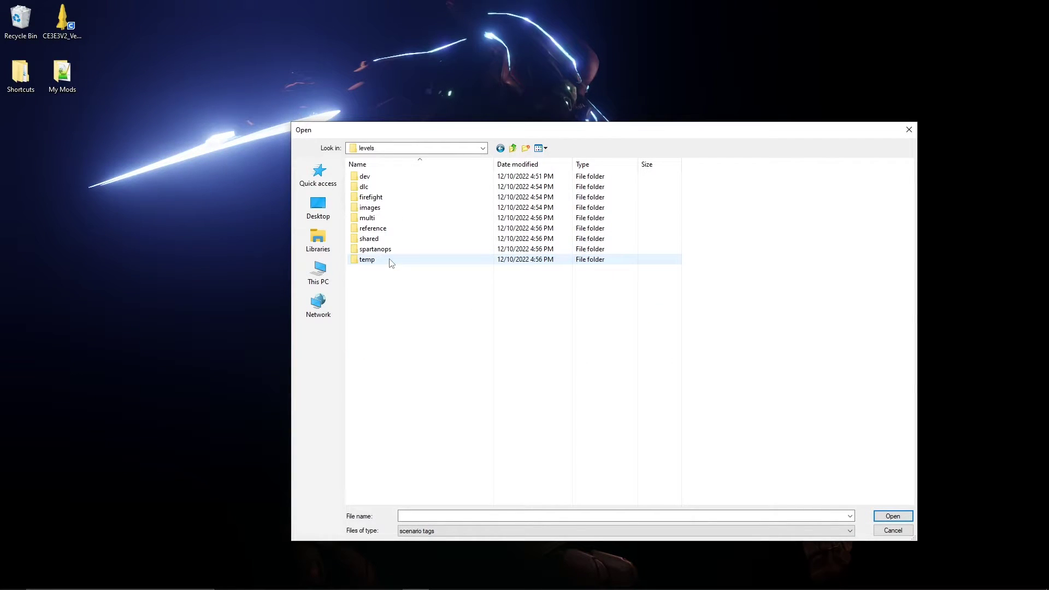
double_click(377, 219)
double_click(377, 177)
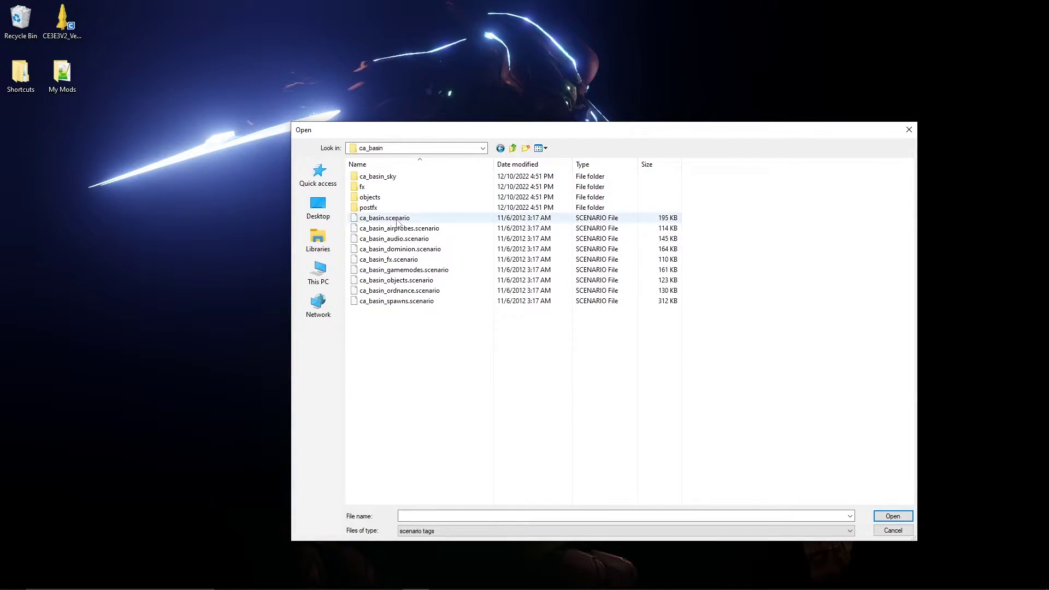
key(BackSpace)
key(BackSpace)
key(BackSpace)
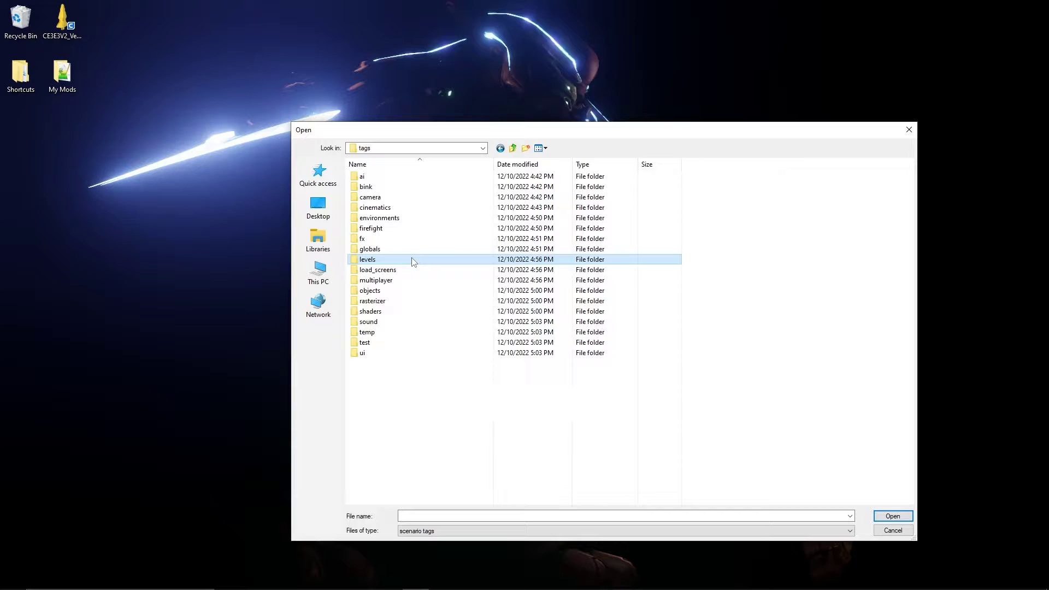
Examine the m05_prologue and m10_crash campaign folders under environments\solo and return to the tags folder.
click(385, 219)
double_click(400, 219)
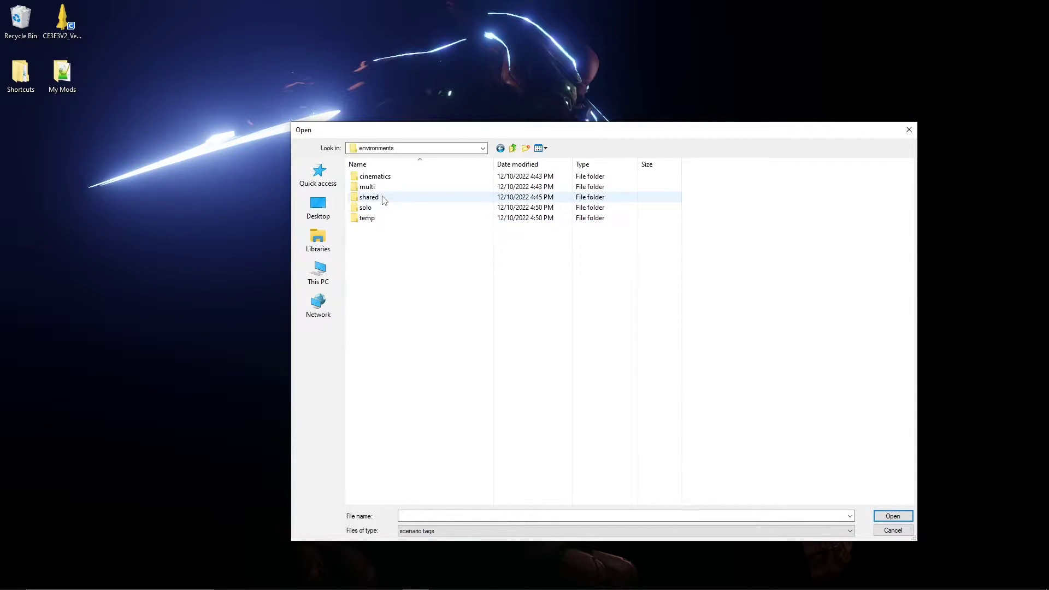
double_click(381, 208)
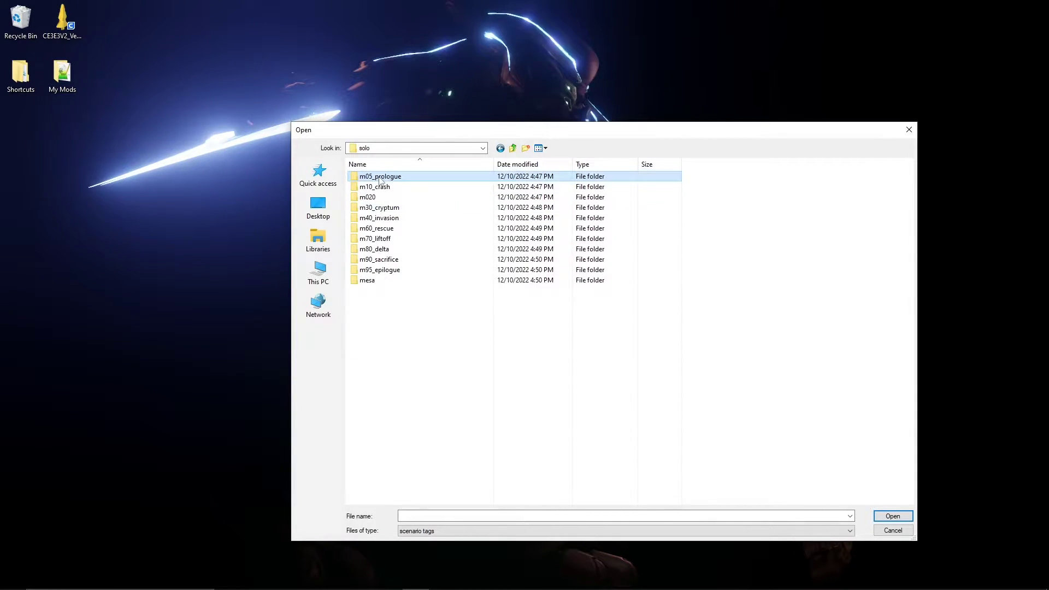
double_click(381, 176)
key(BackSpace)
double_click(382, 186)
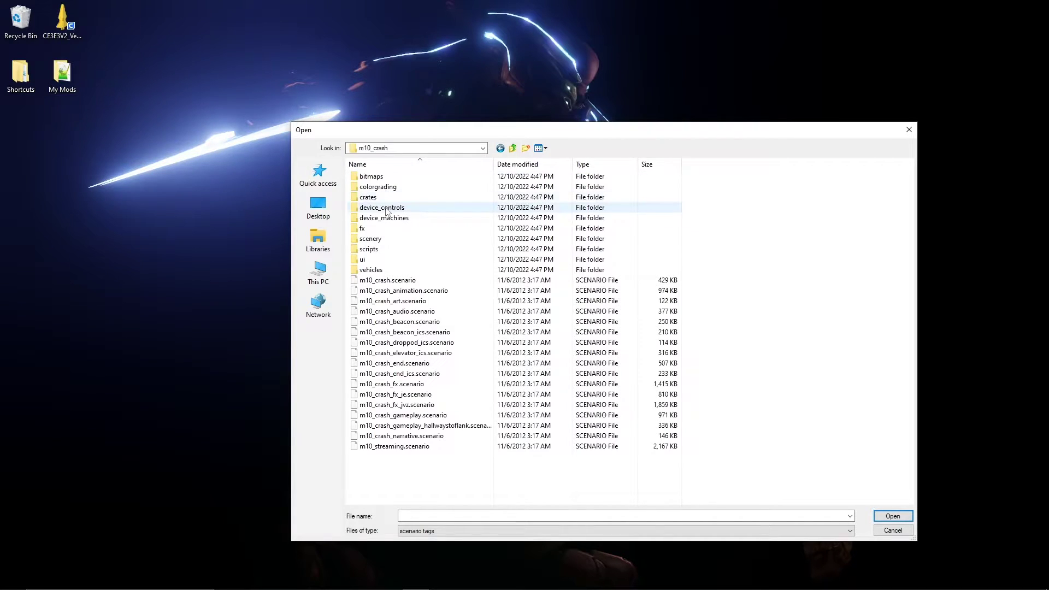
key(BackSpace)
key(BackSpace)
key(BackSpace)
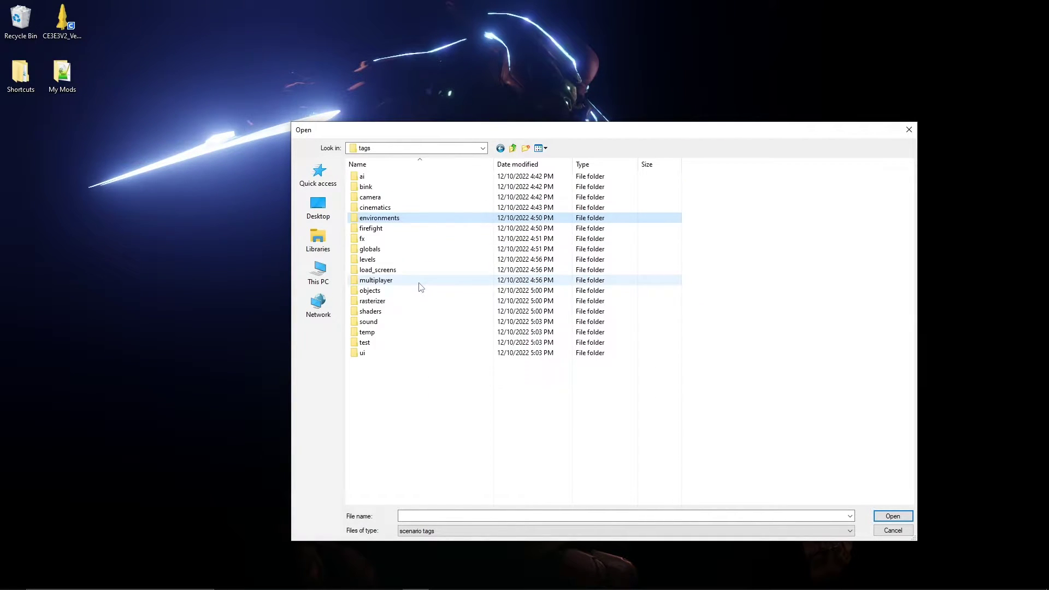
View the map folders in levels\multi and go back to the levels folder.
double_click(382, 260)
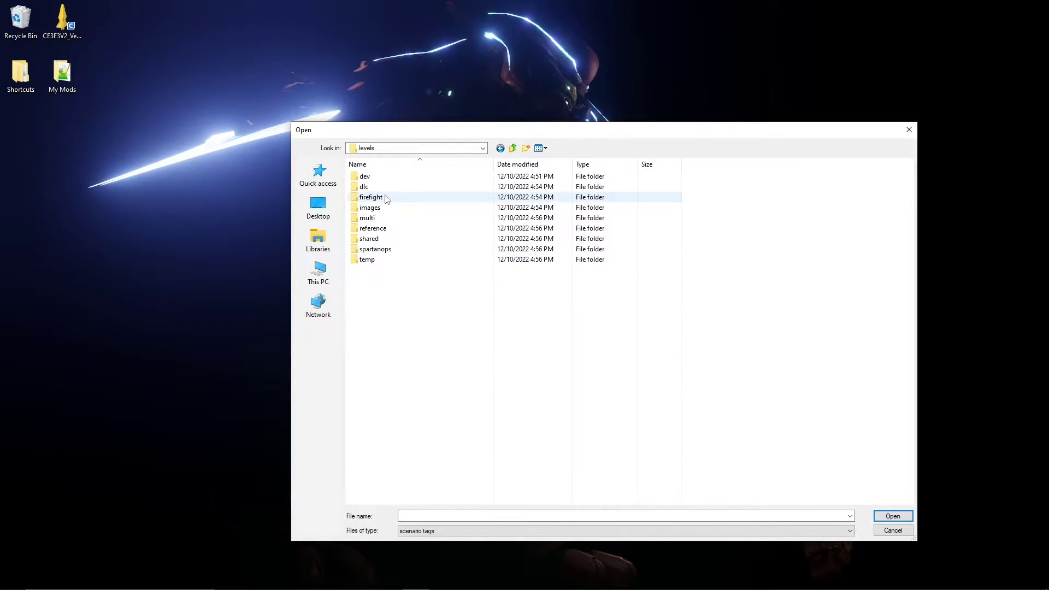
double_click(368, 219)
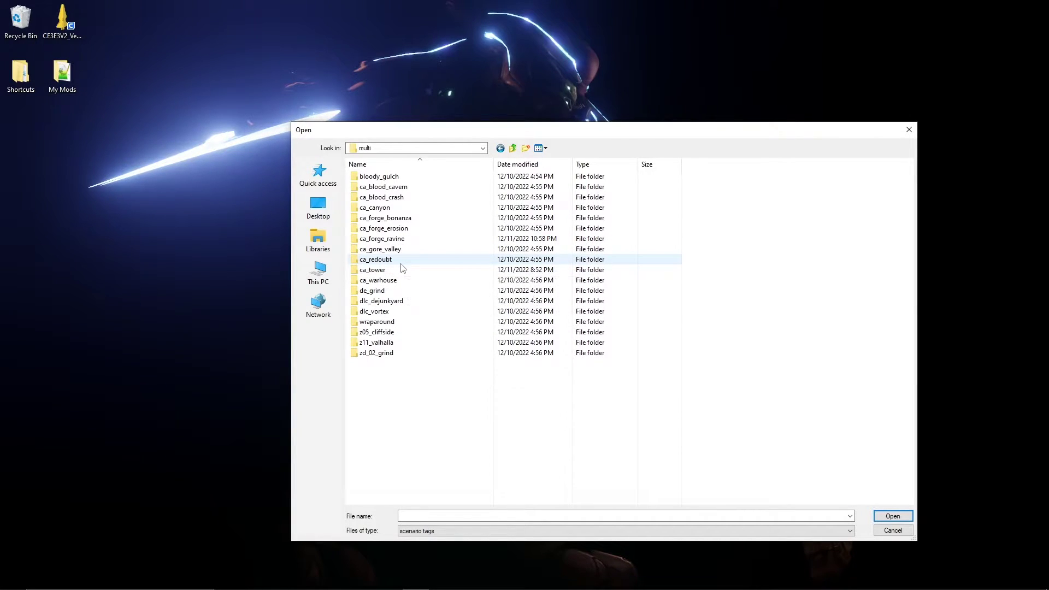
key(BackSpace)
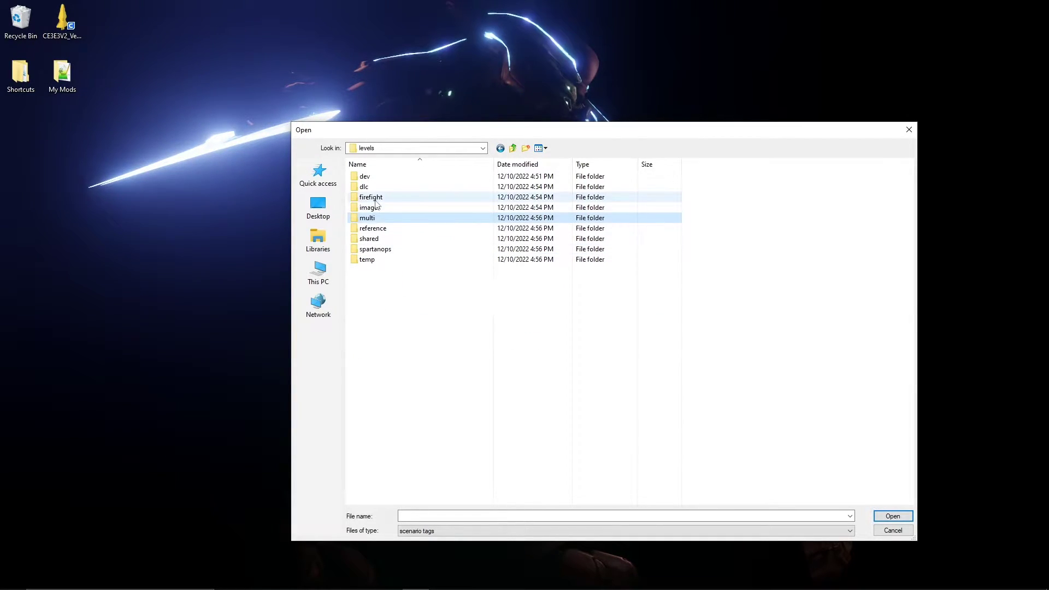
Load the dlc_forge_island scenario from the dlc\dlc_forge_island folder into Sapien.
double_click(367, 187)
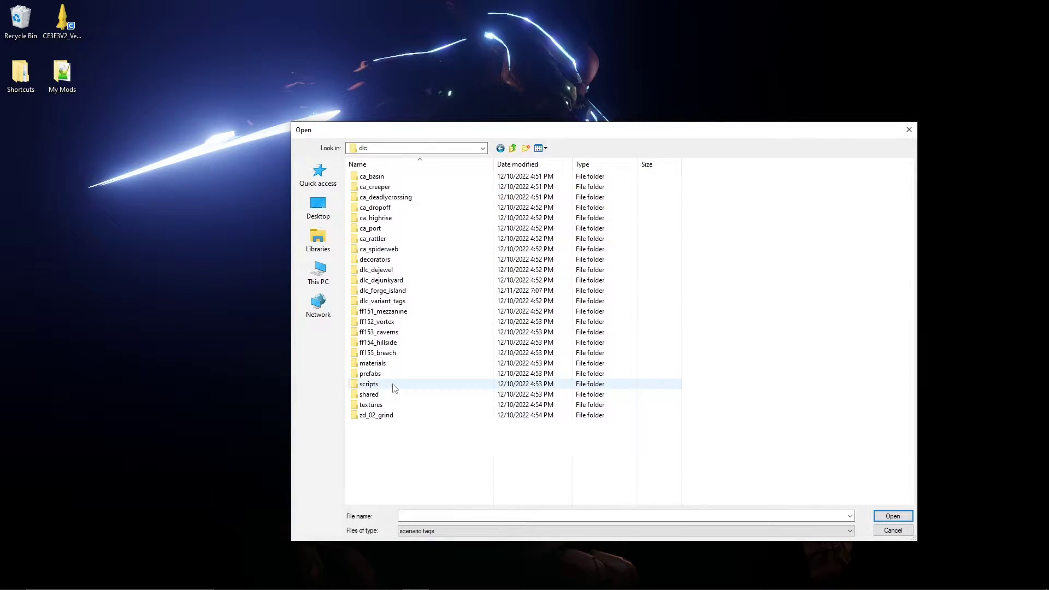
double_click(392, 291)
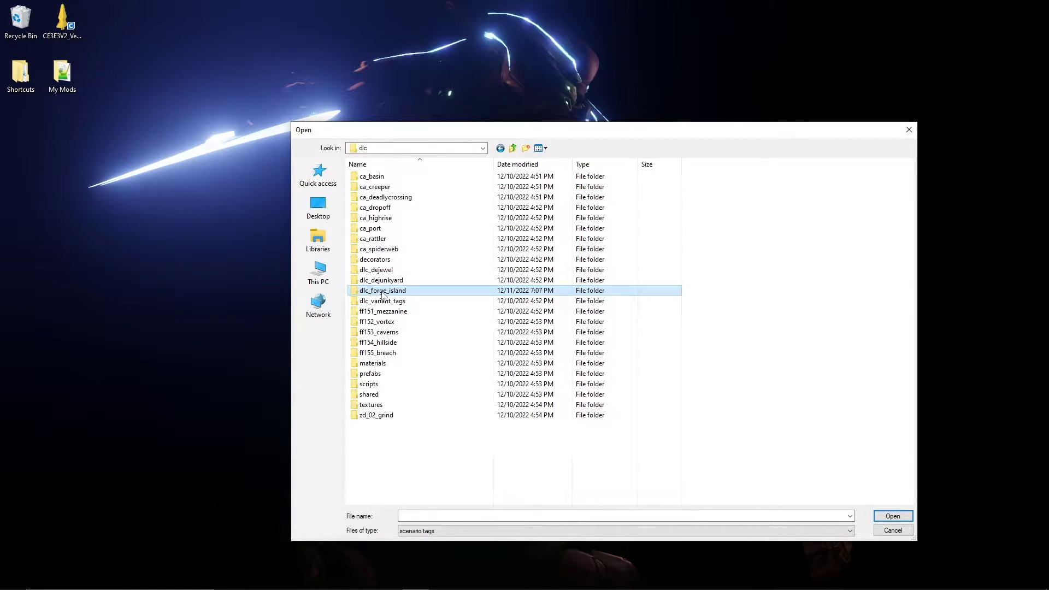
double_click(391, 290)
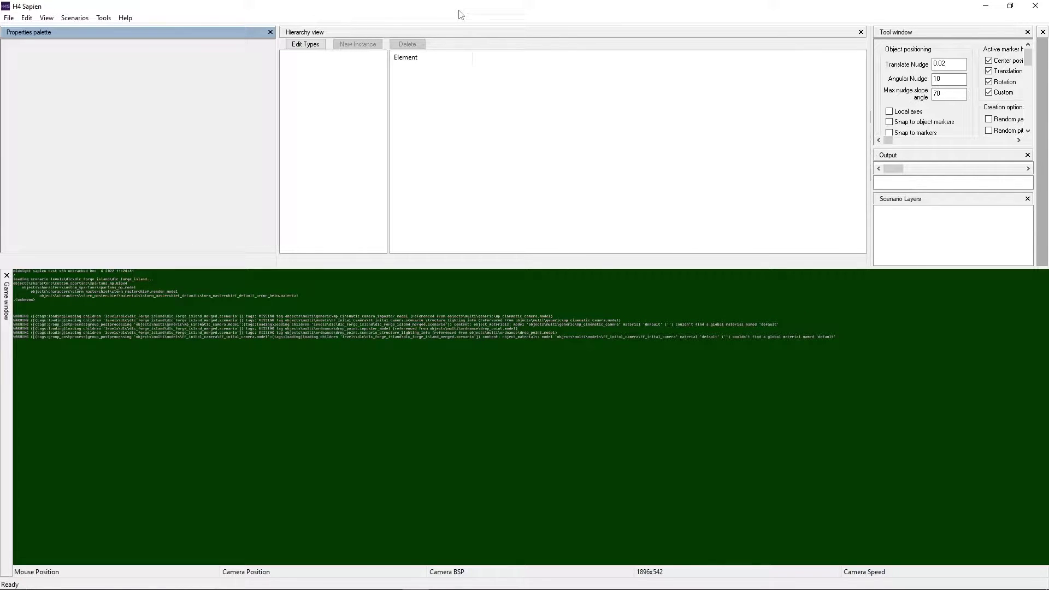
Close the narrow extra pane beside the Tool window, then widen the Properties palette and the Tool window column.
click(1043, 32)
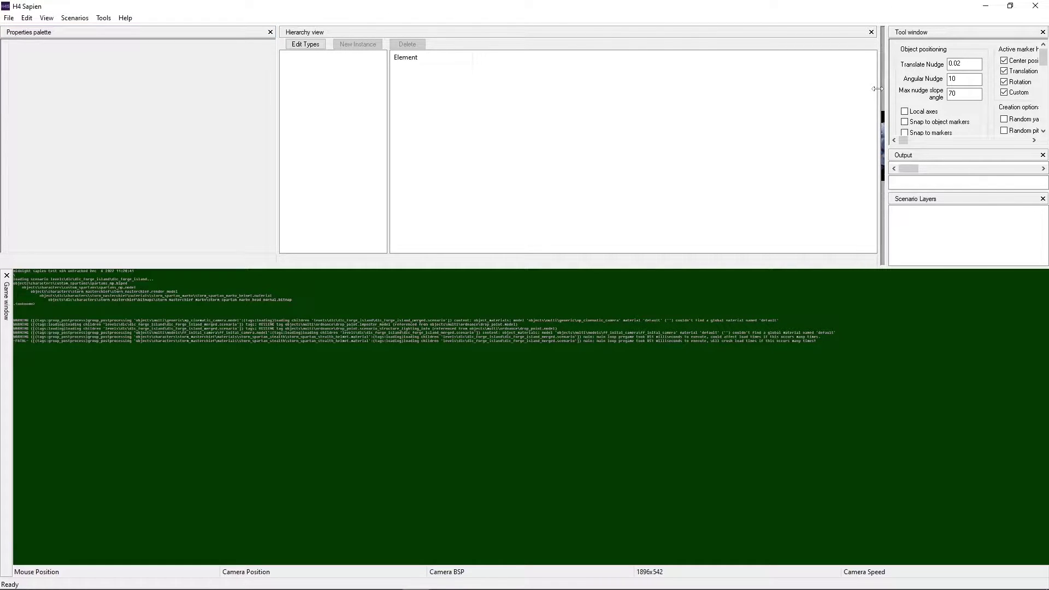
drag(881, 88, 846, 93)
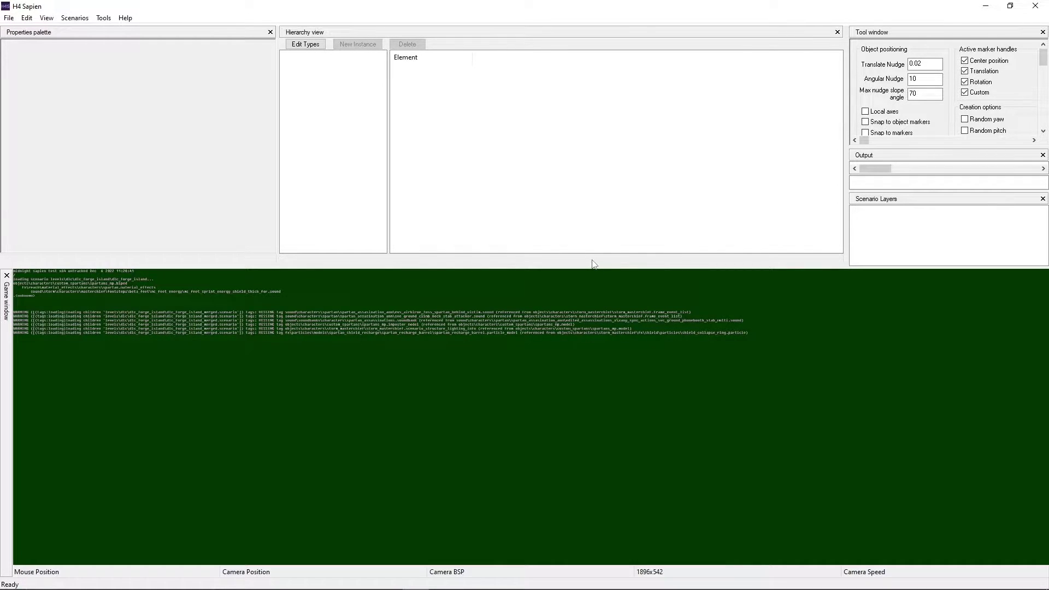
drag(307, 34, 843, 37)
drag(646, 59, 285, 88)
click(277, 88)
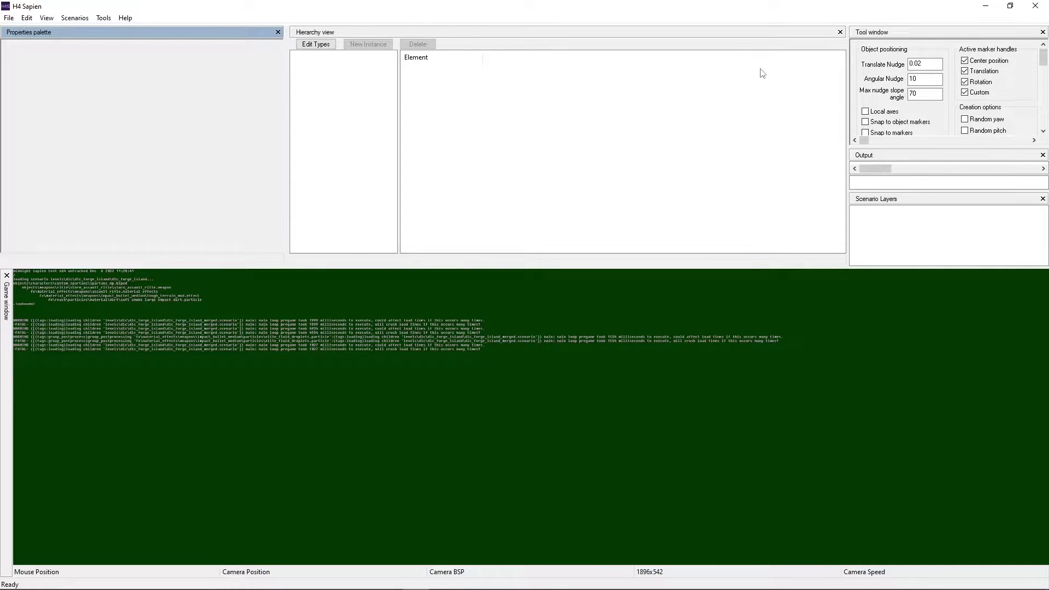
drag(847, 92, 803, 91)
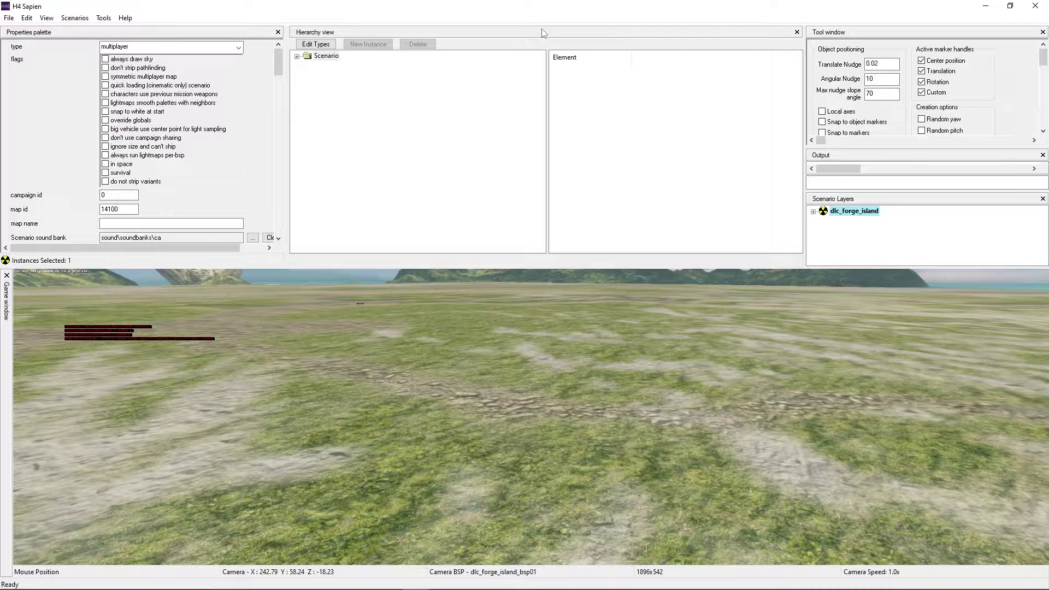
Fly the camera backwards and tilt it up to view the Forge Island terrain and horizon.
middle_drag(452, 398, 519, 406)
key(s)
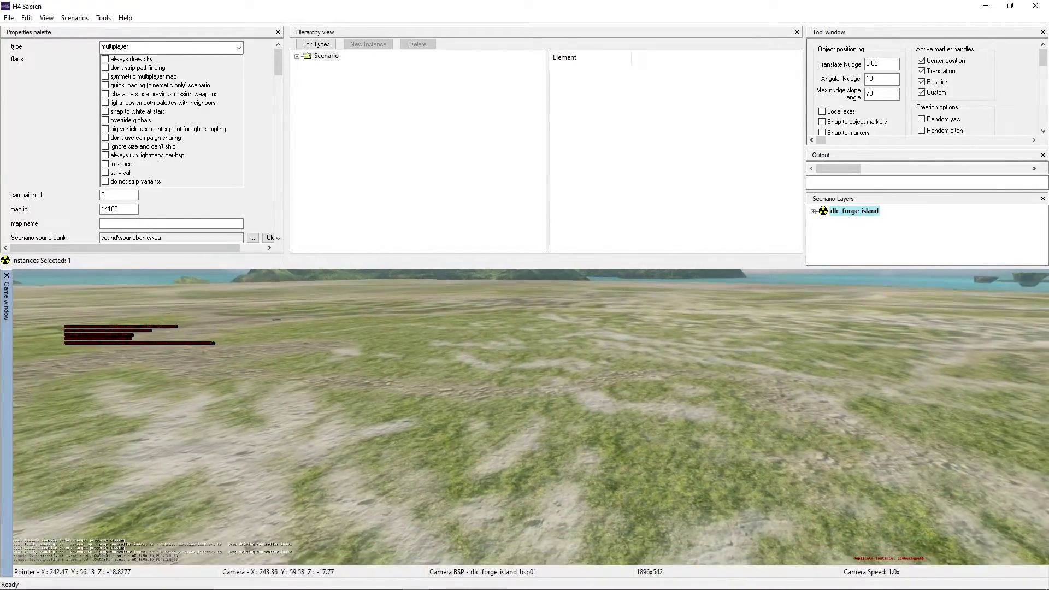
key(s)
middle_drag(531, 417, 470, 381)
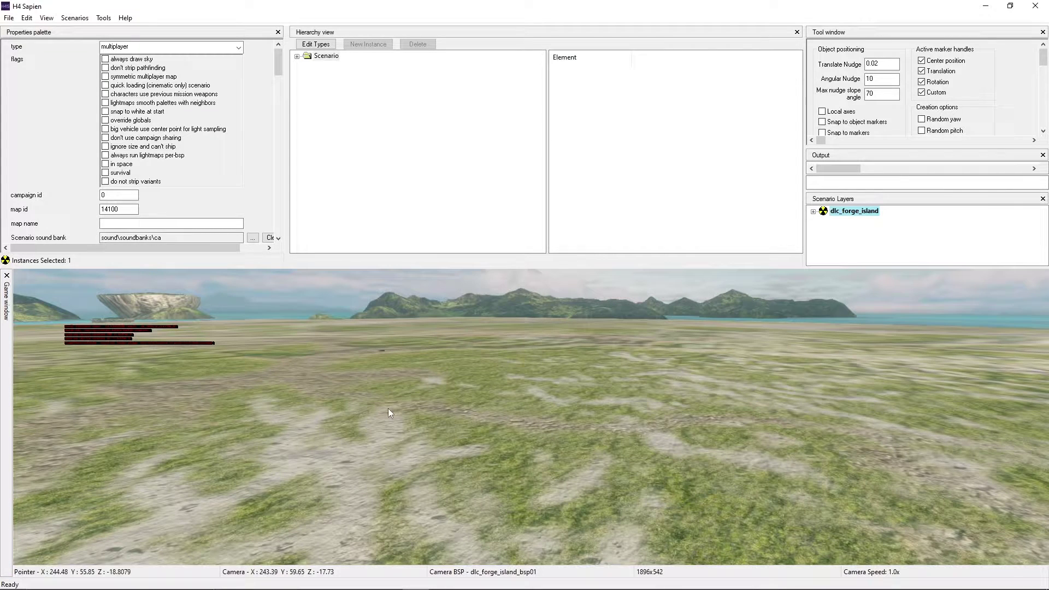
key(s)
middle_drag(375, 389, 362, 381)
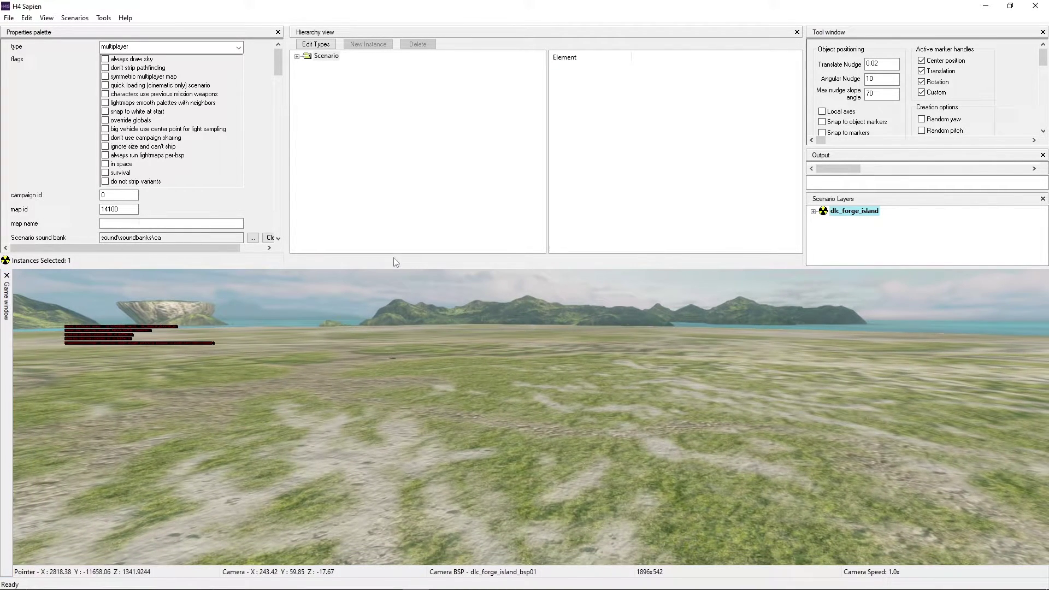
Enlarge the game view upward, and hide all error geometry through the Error Geometry Settings in the in-game debug options.
drag(407, 268, 407, 213)
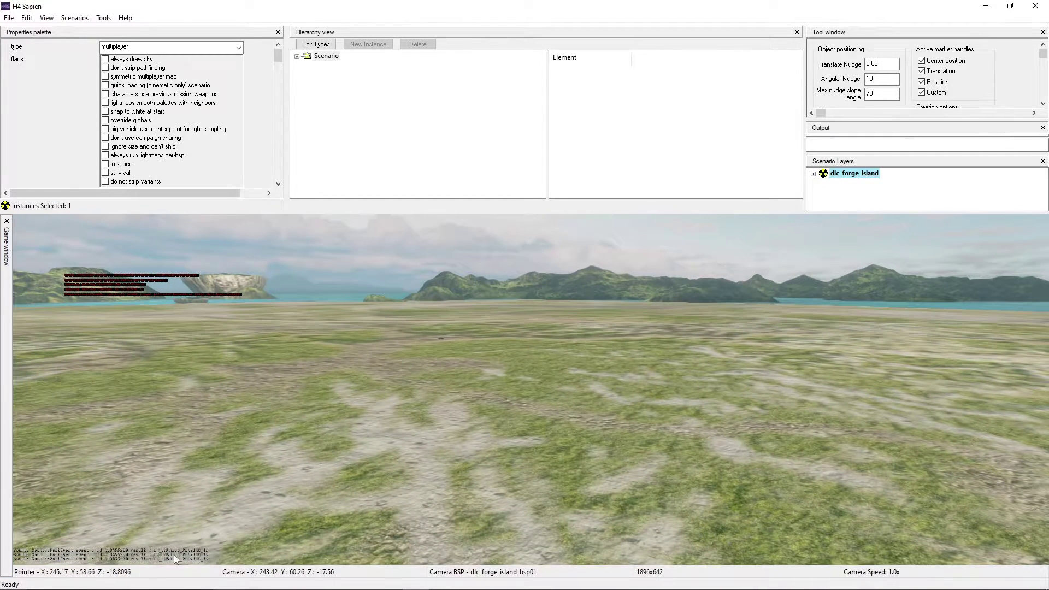
click(406, 483)
key(Home)
key(Down)
key(Down)
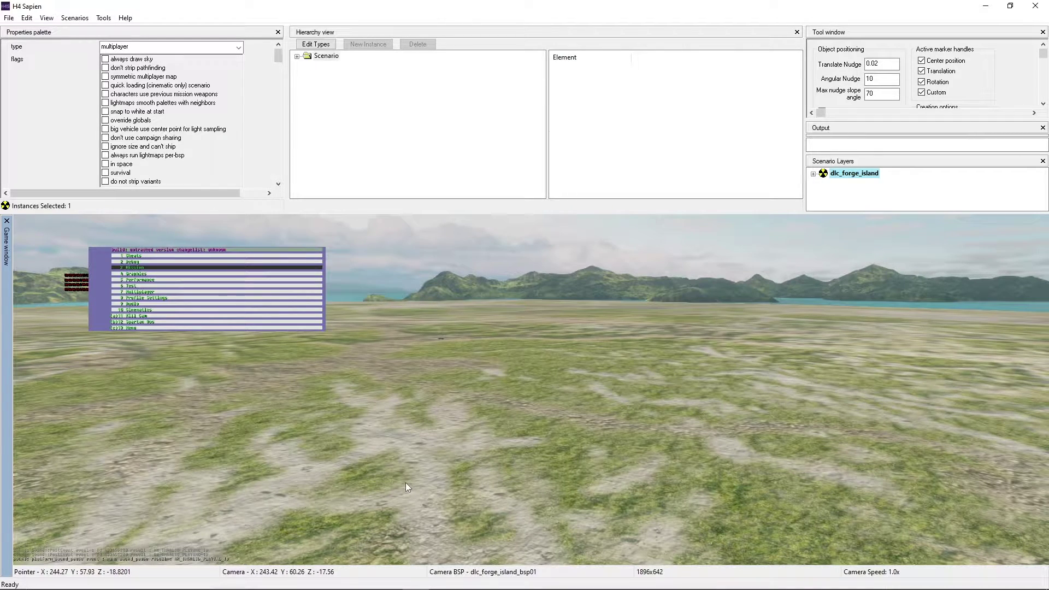
key(Up)
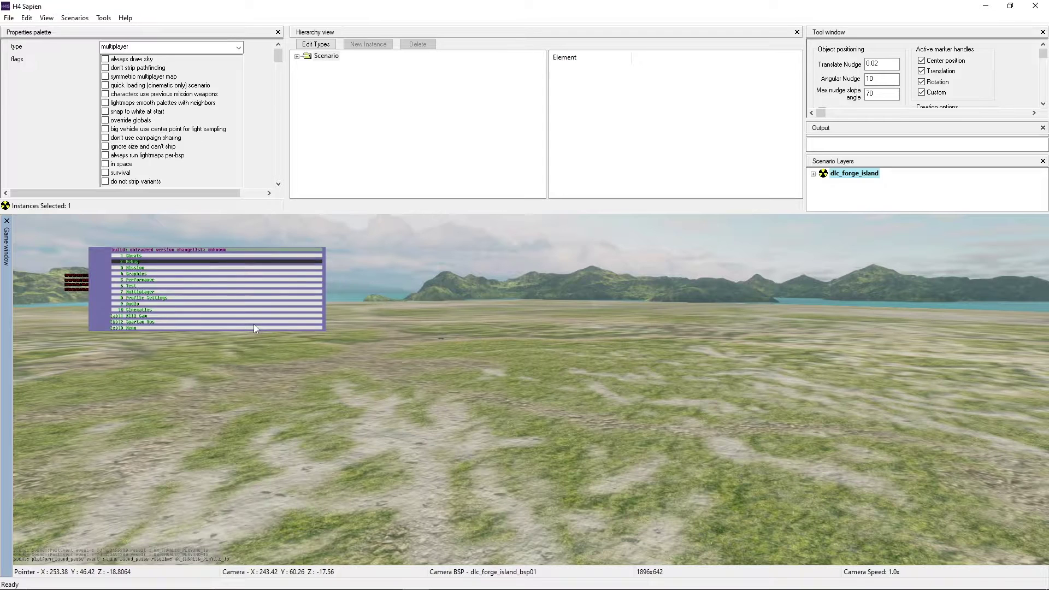
key(Return)
key(Down)
key(Down)
key(Down)
key(Down)
key(Down)
key(Down)
key(Down)
key(Down)
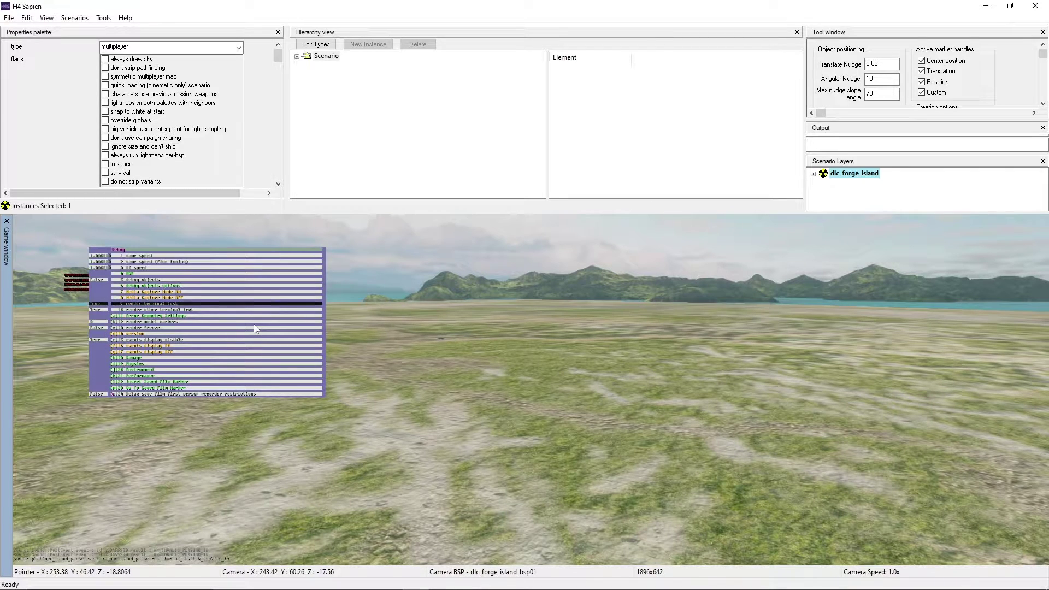
key(Down)
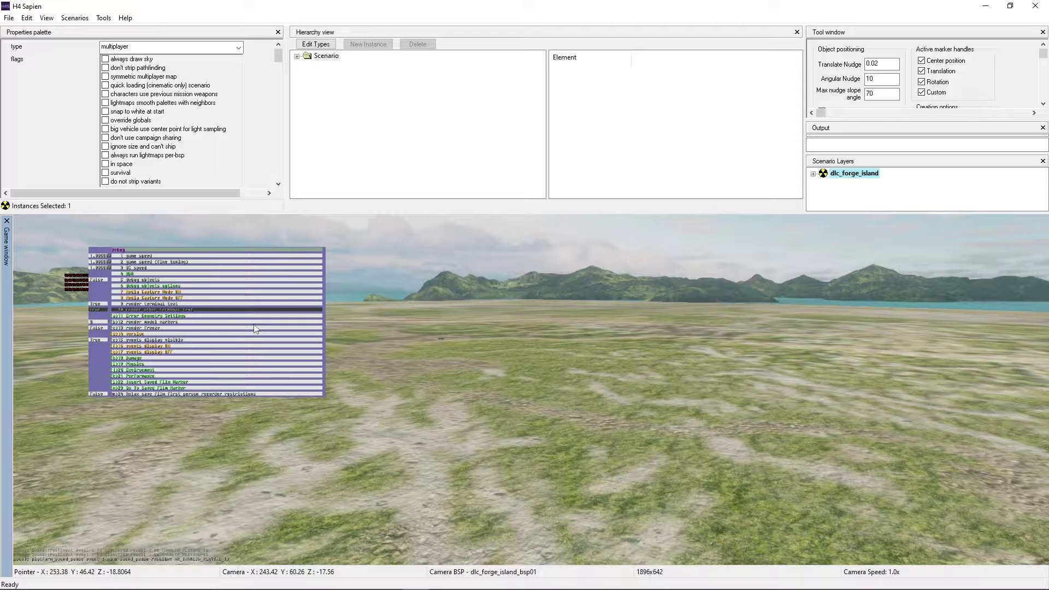
key(Down)
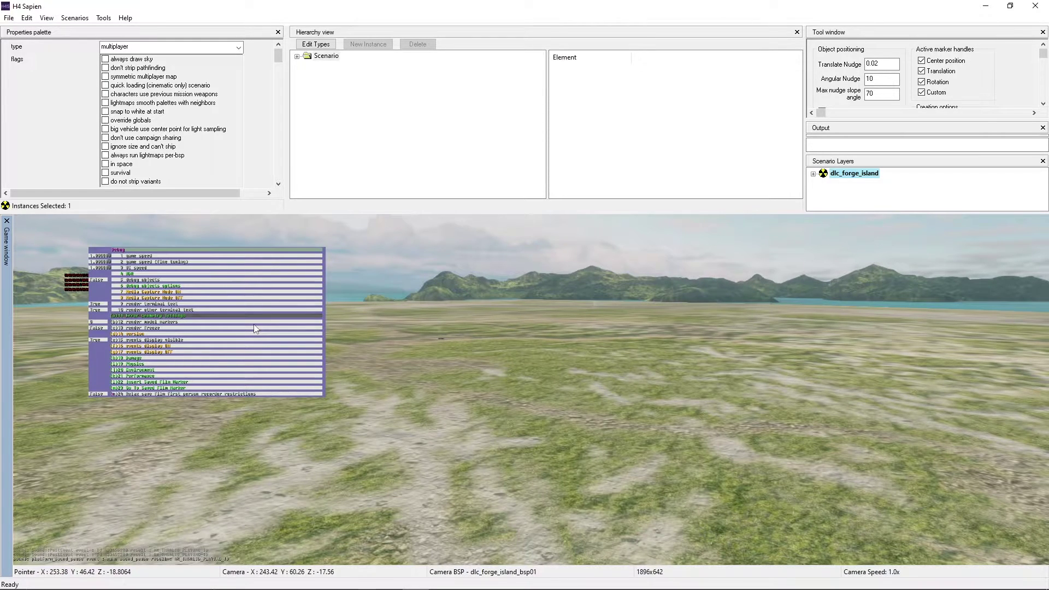
key(Return)
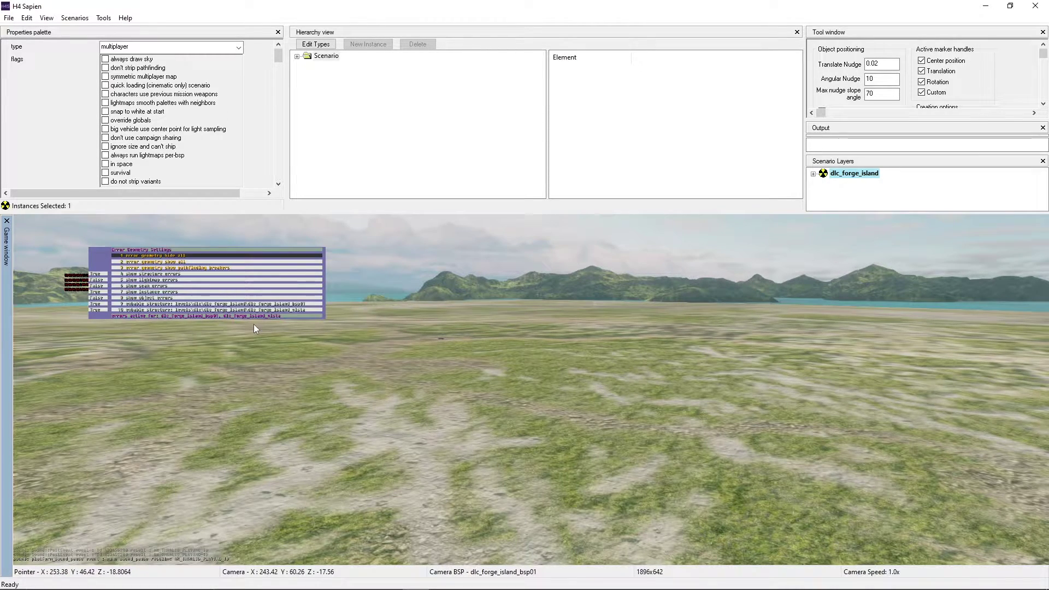
key(Return)
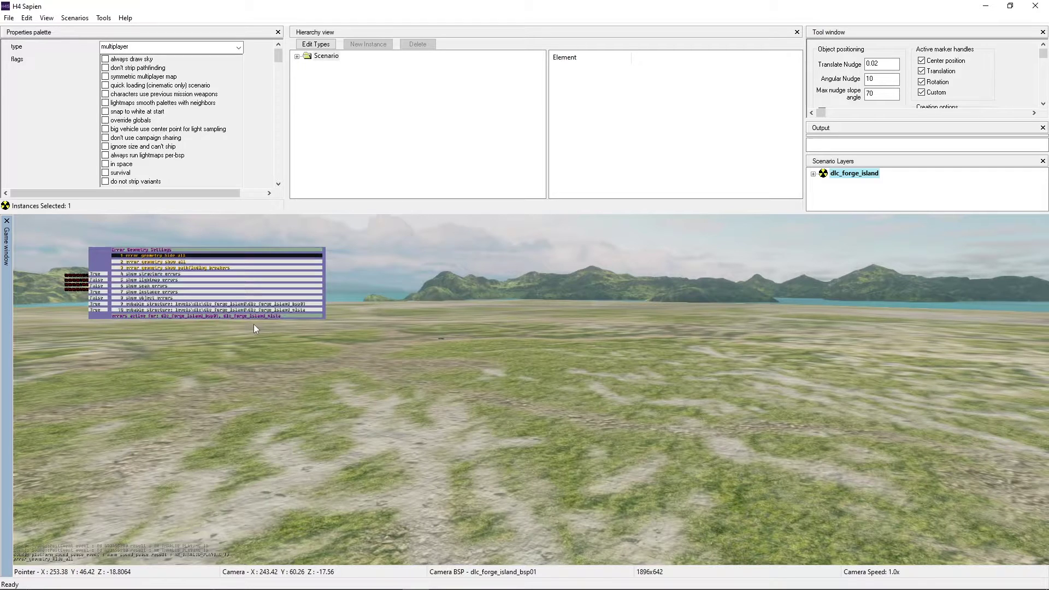
Turn the events display off in the in-game debug options and return to the unobstructed terrain view.
key(Escape)
key(Home)
key(Down)
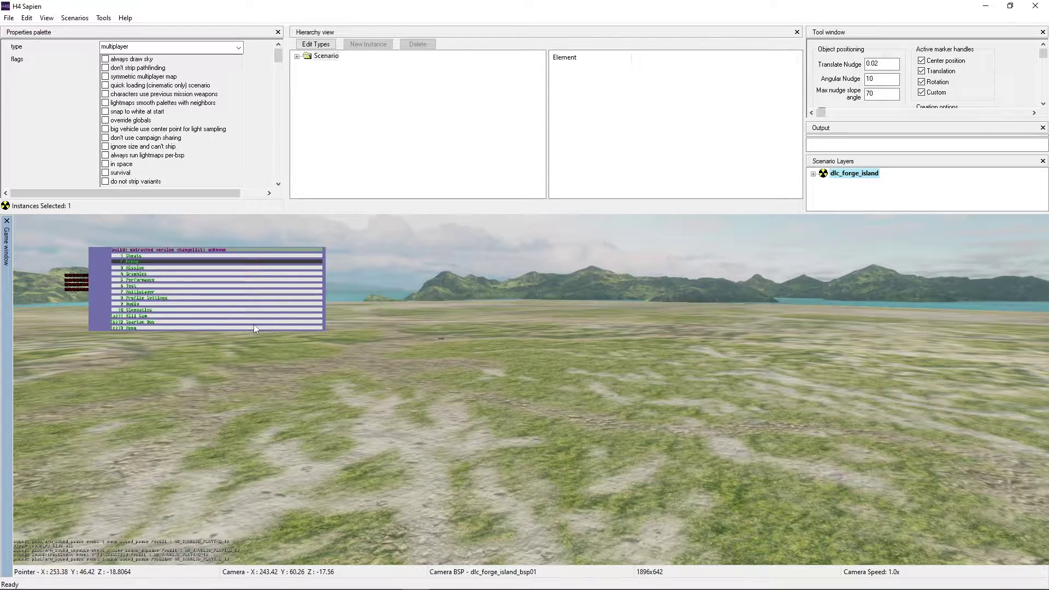
key(Return)
key(Down)
key(Down)
key(Down)
key(Down)
key(Down)
key(Down)
key(Down)
key(Down)
key(Down)
key(Down)
key(Down)
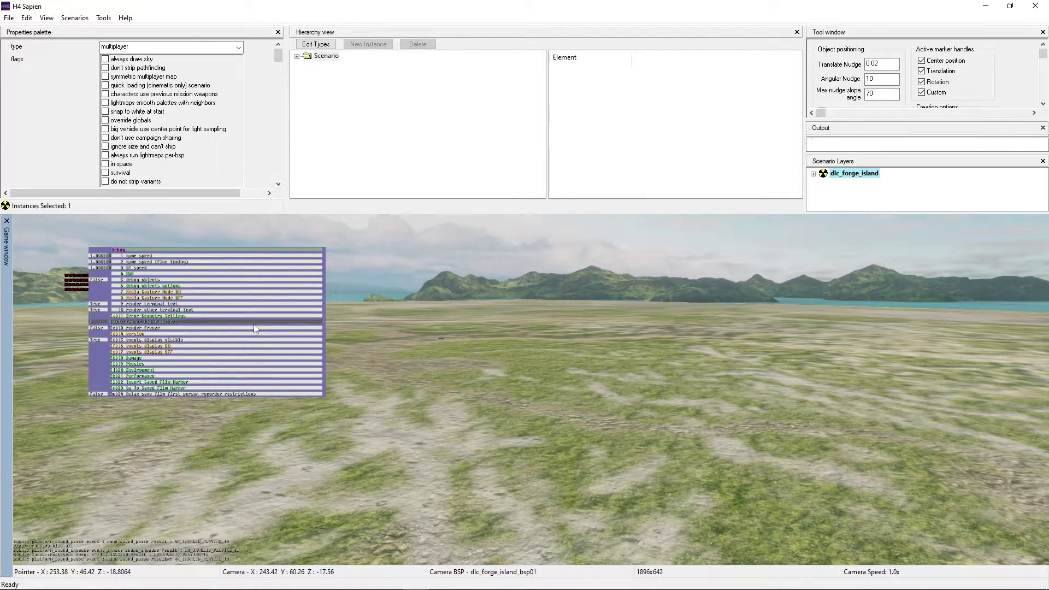
key(Down)
key(Down)
key(Down)
key(Down)
key(Down)
key(Return)
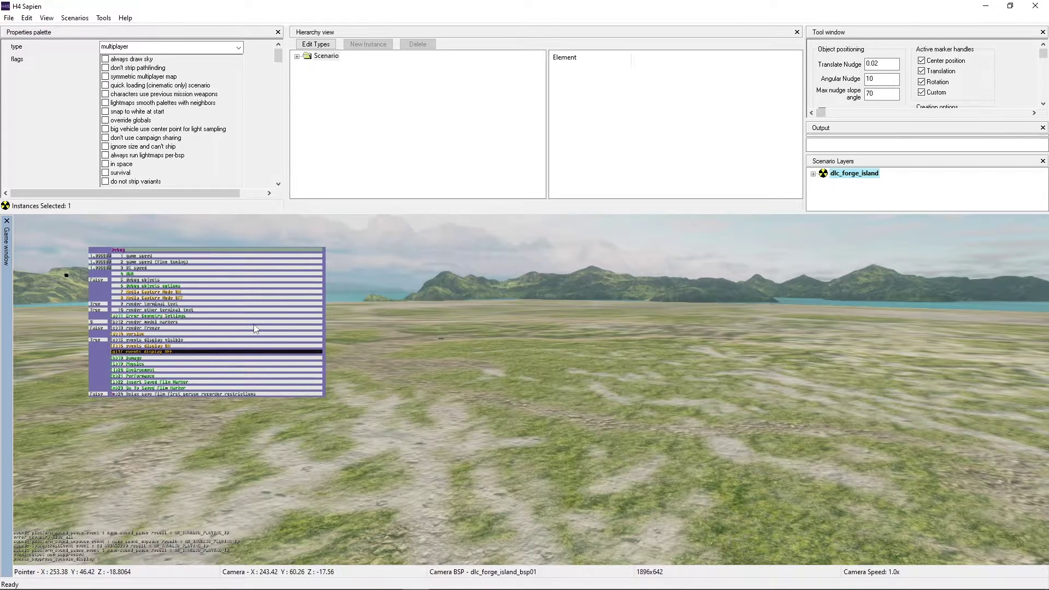
key(Home)
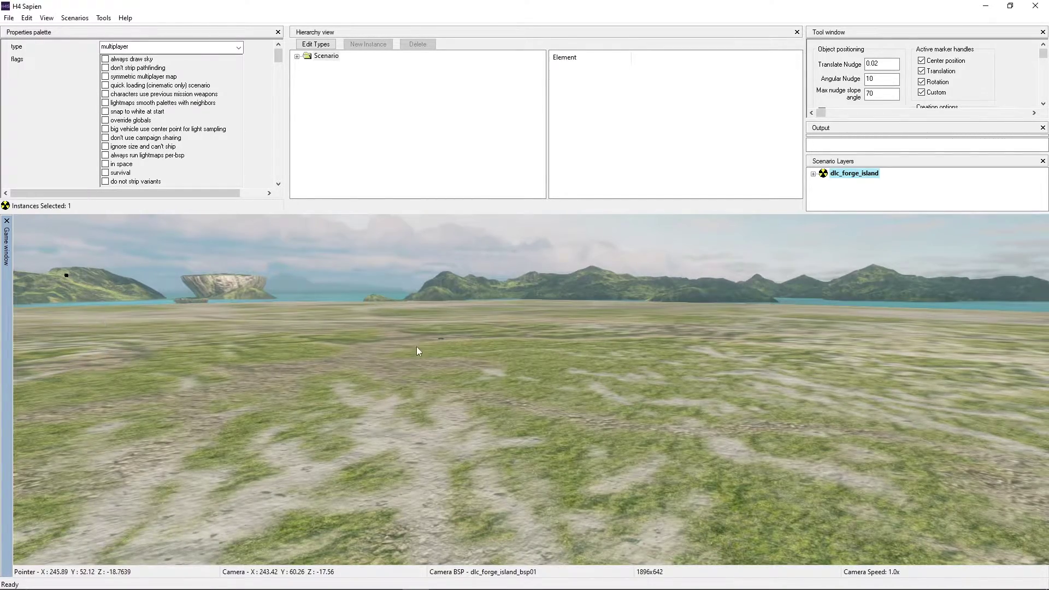
Raise the camera speed to 5.0x and try moving the camera sideways, up and down over the terrain.
key(d)
middle_drag(417, 346, 341, 345)
key(shift)
key(a)
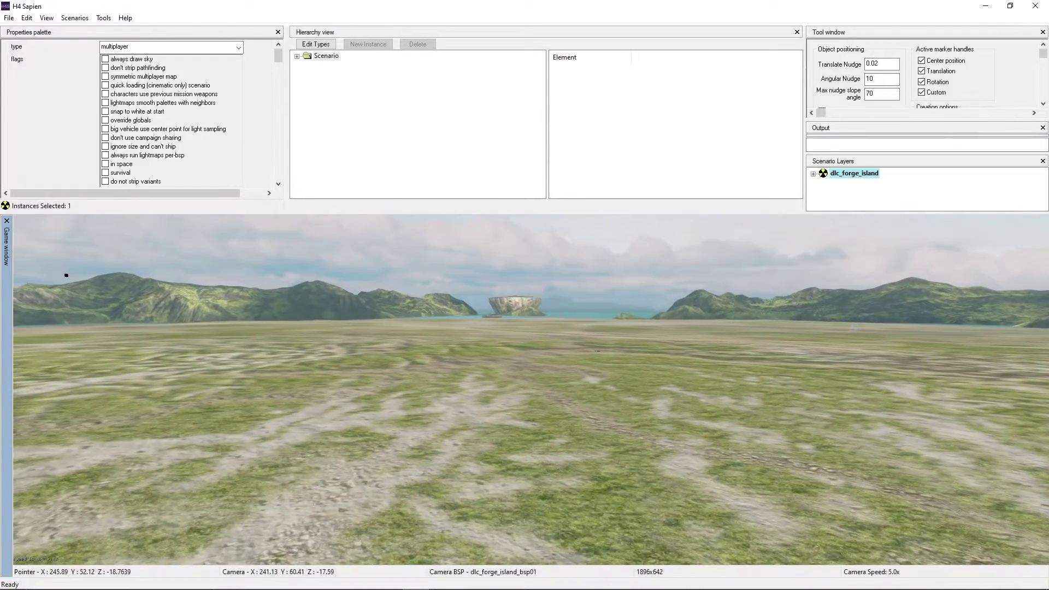
key(r)
key(f)
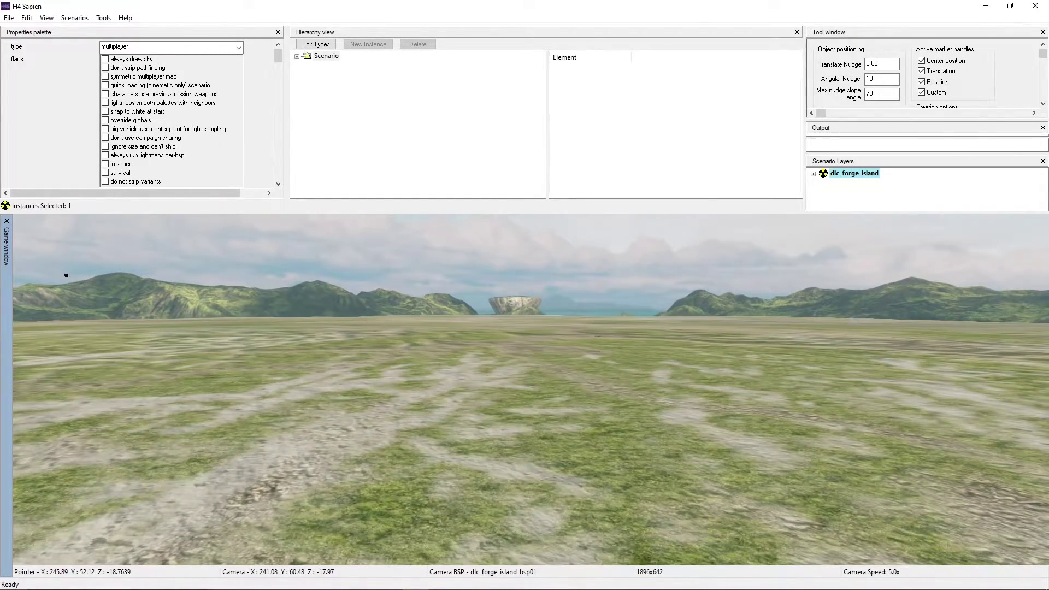
Increase the camera speed to 60x and fly across the island to view the shoreline and sea.
middle_drag(341, 346, 697, 286)
key(w)
key(shift)
key(shift)
middle_drag(66, 275, 341, 306)
key(w)
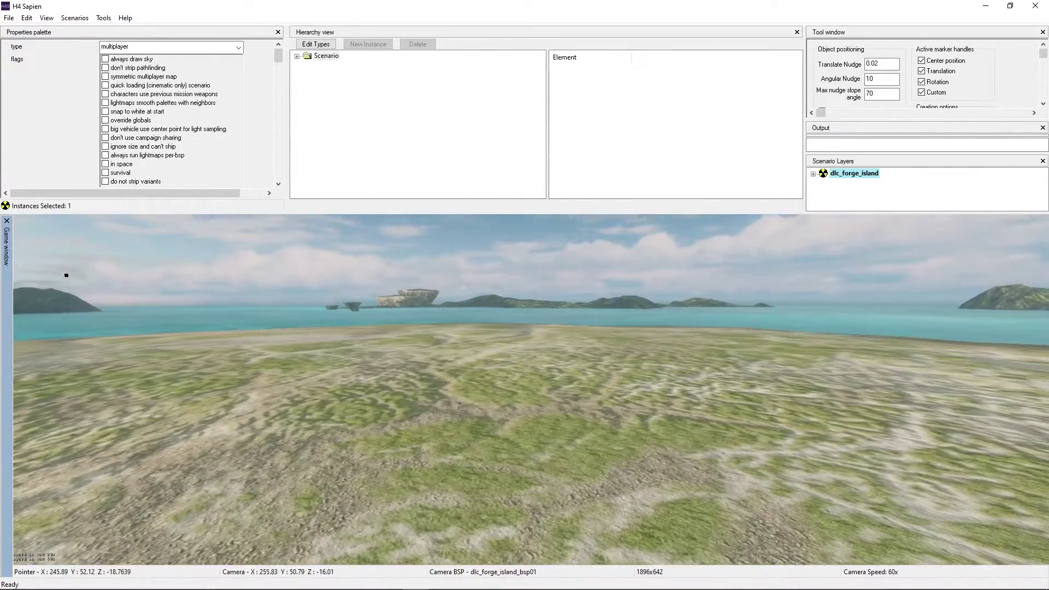
Return the camera speed to 5.0x and fly over the grassland to face the distant rock formations.
key(shift)
scroll(66, 275, down, 5)
middle_drag(66, 275, 66, 275)
key(w)
key(shift)
key(w)
key(s)
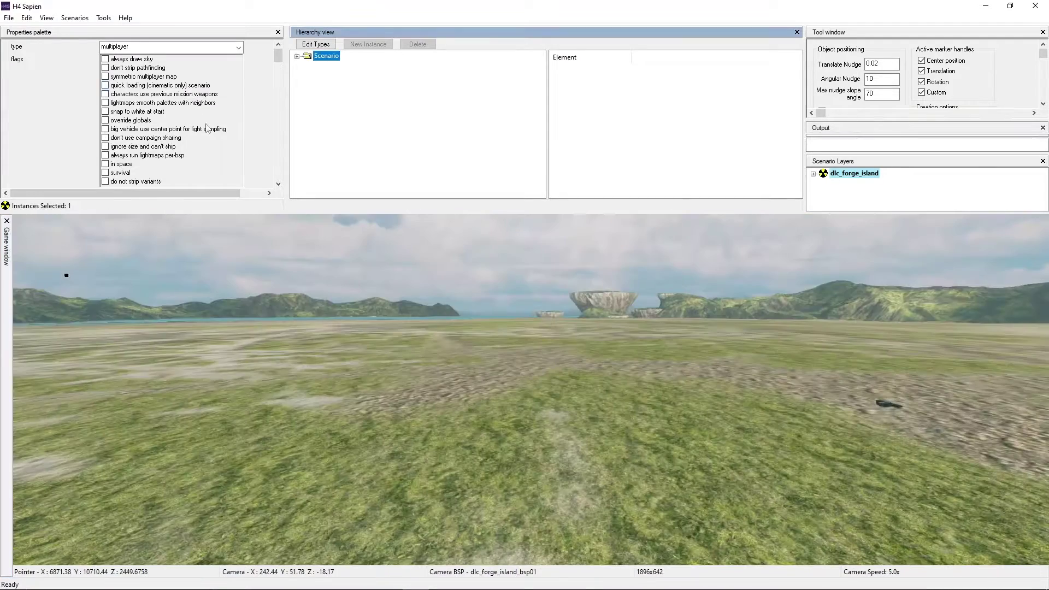
Examine the scenario's properties, from its flags down to the editor scenario data, and view the available scenario types.
click(51, 47)
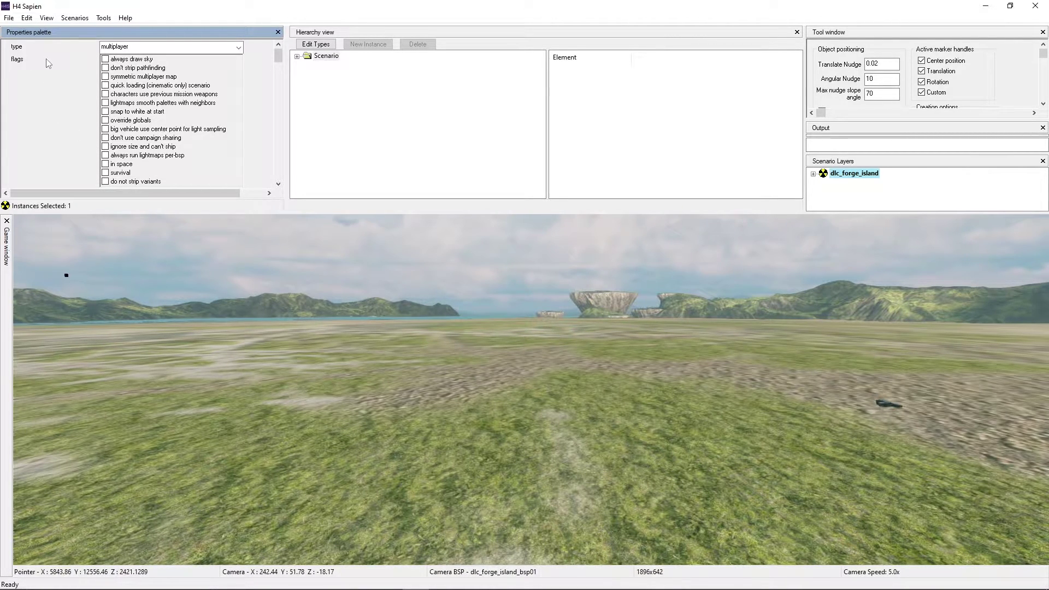
scroll(241, 65, down, 5)
scroll(251, 64, up, 1)
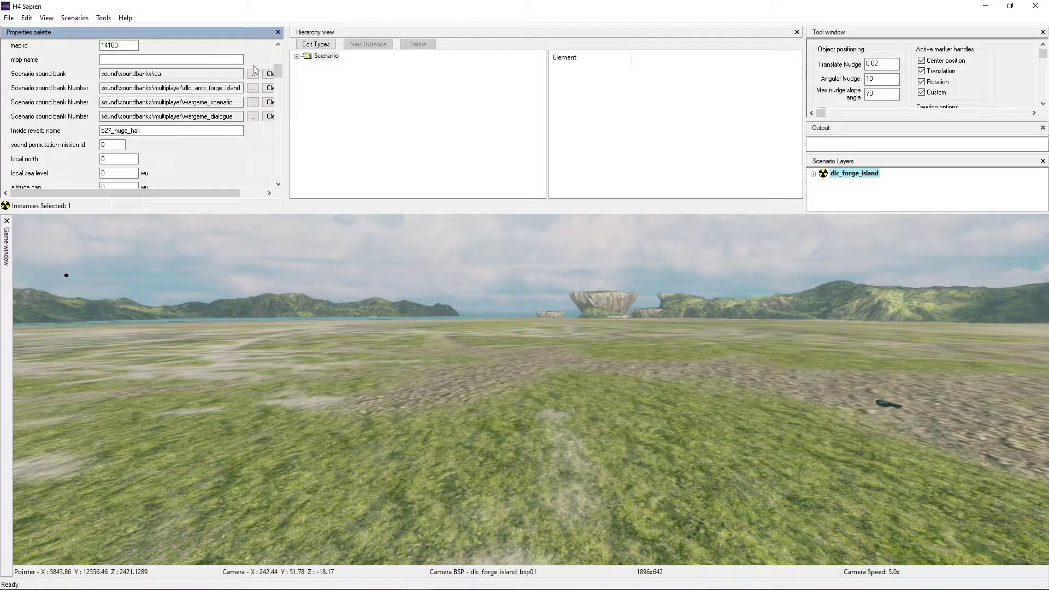
scroll(81, 122, down, 4)
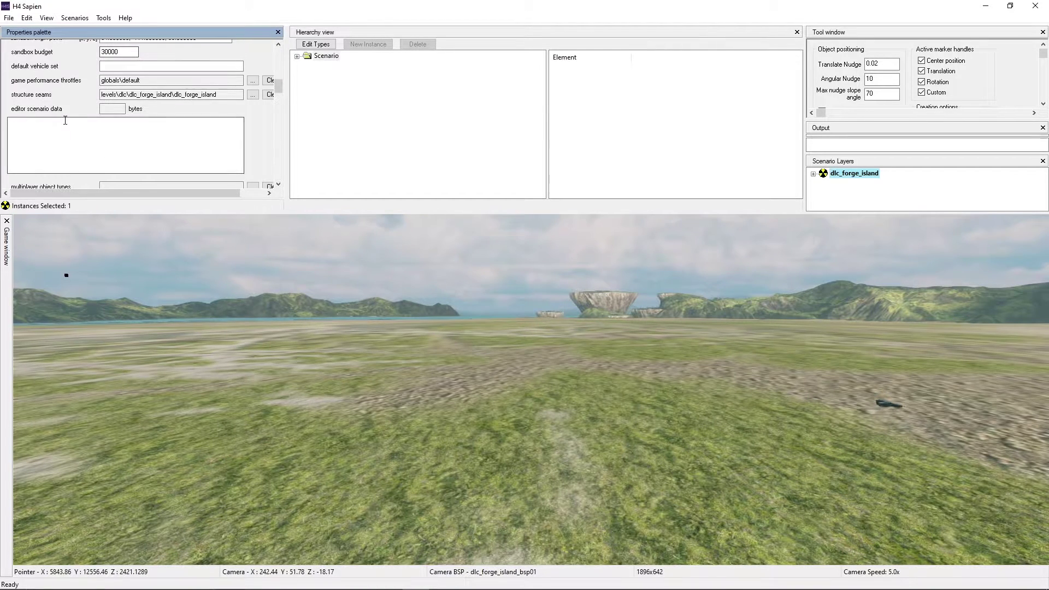
scroll(81, 121, up, 8)
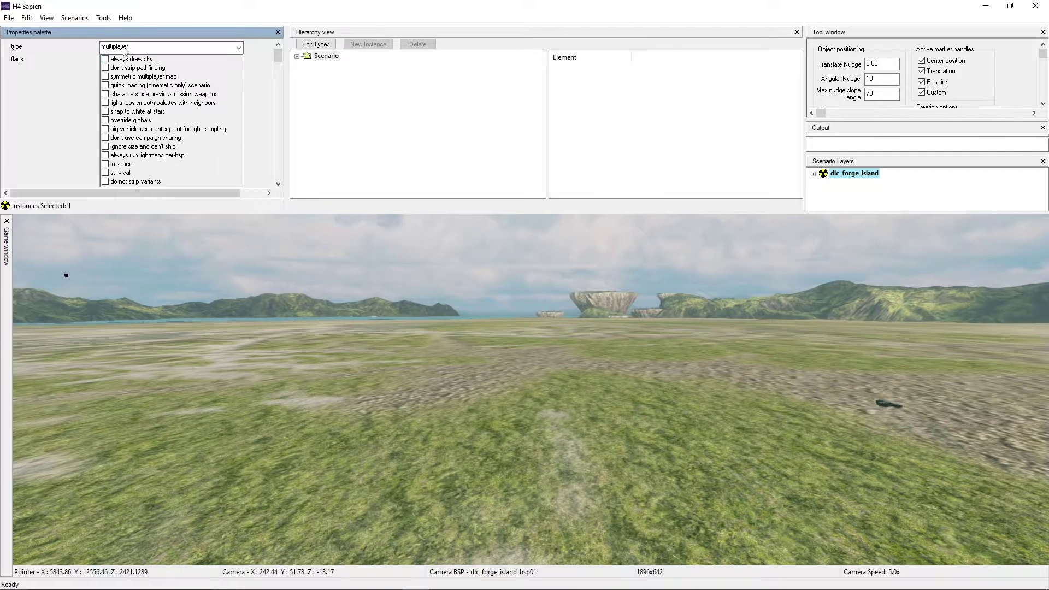
click(127, 50)
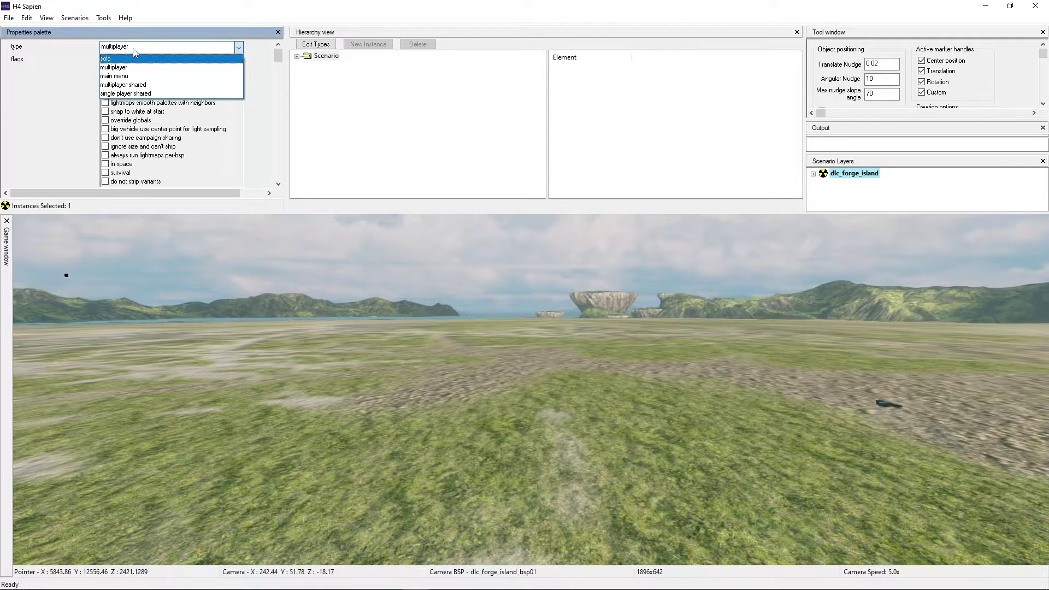
click(140, 48)
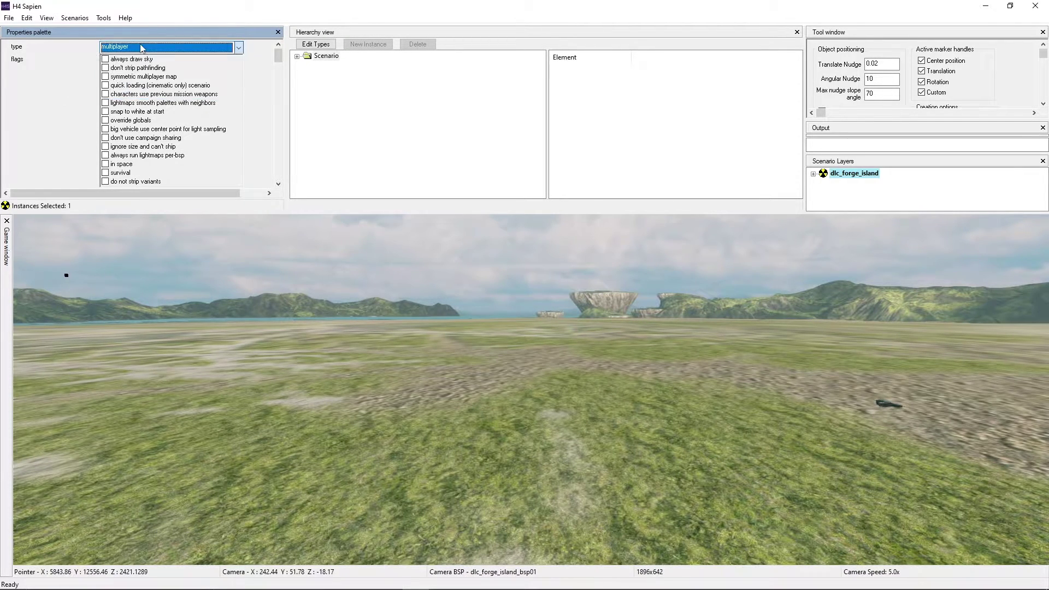
drag(278, 61, 332, 50)
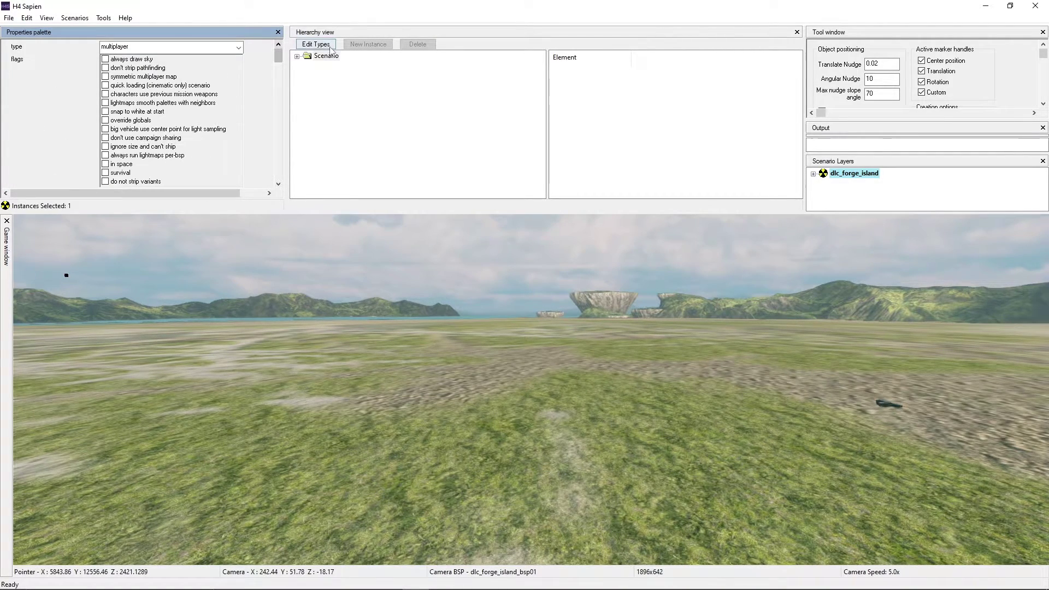
Expand the Scenario hierarchy and look through its Objects, AI, Game Data, Caching/Zones/Resources and Structure Data folders.
click(297, 57)
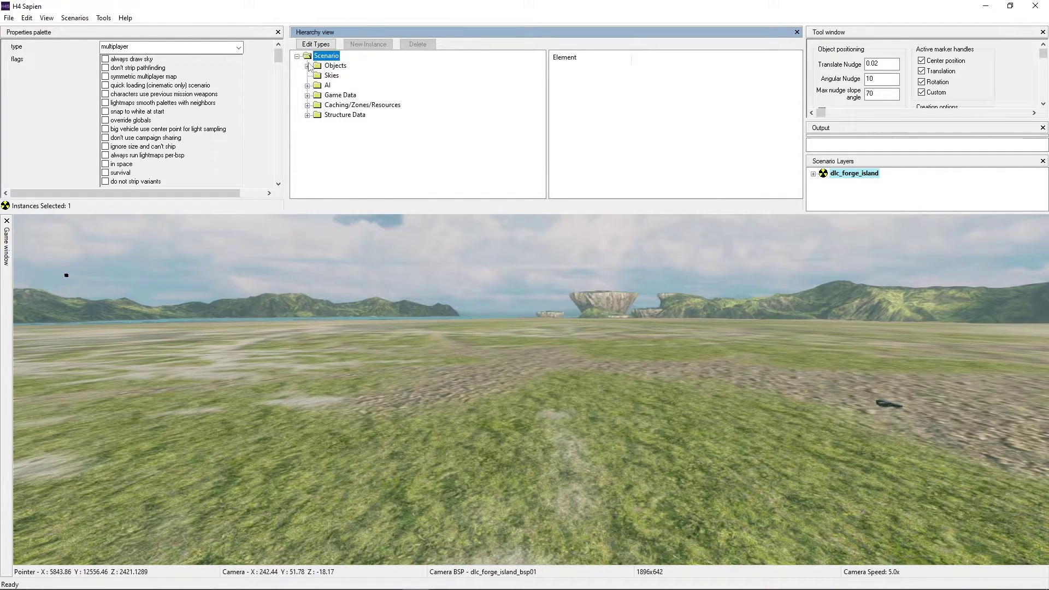
click(307, 66)
click(307, 65)
click(307, 85)
click(307, 65)
click(308, 66)
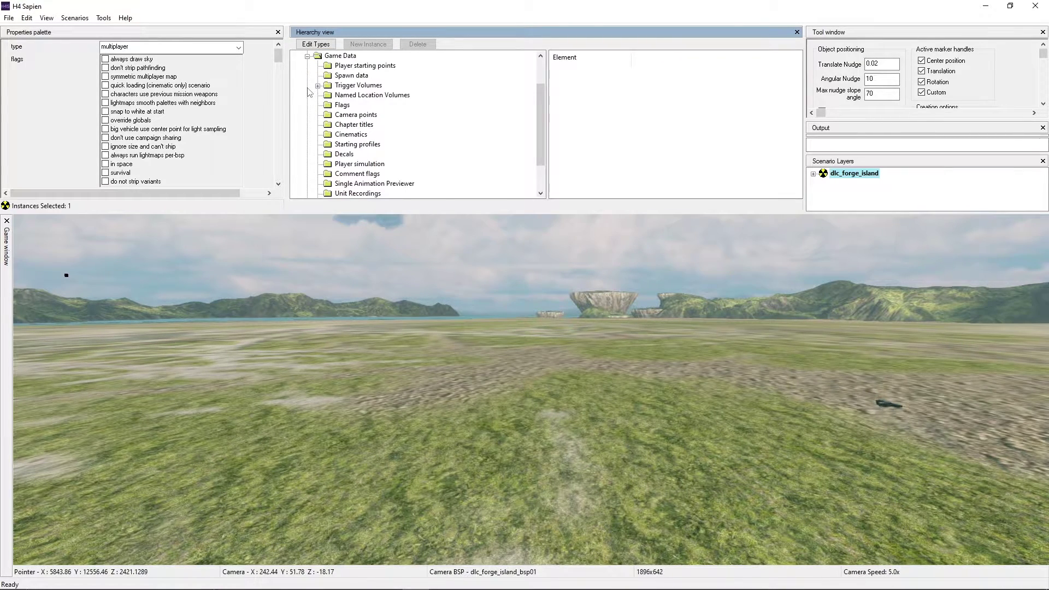
click(307, 66)
click(308, 105)
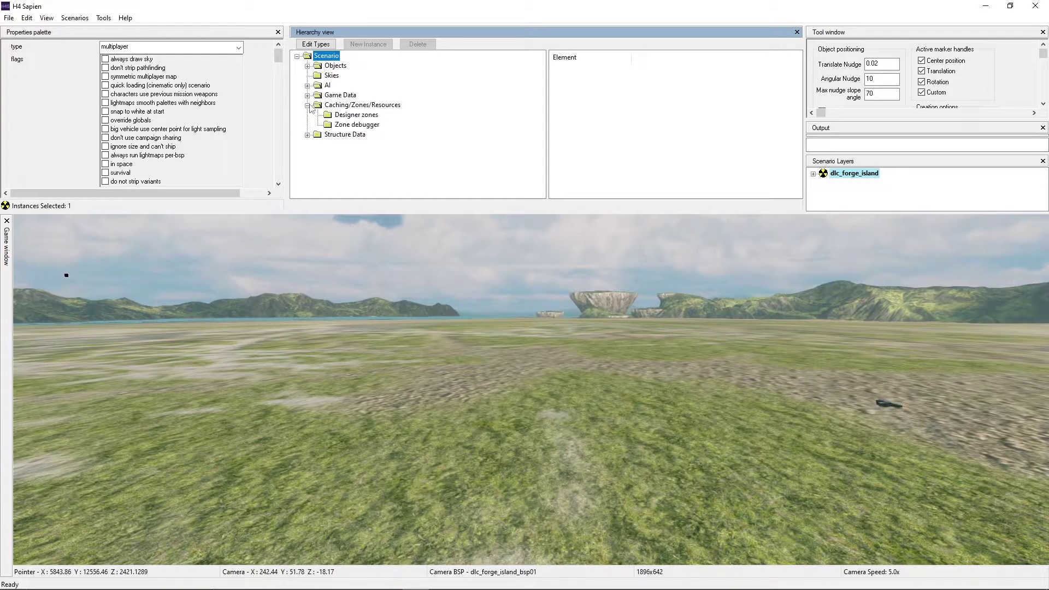
click(308, 105)
click(307, 115)
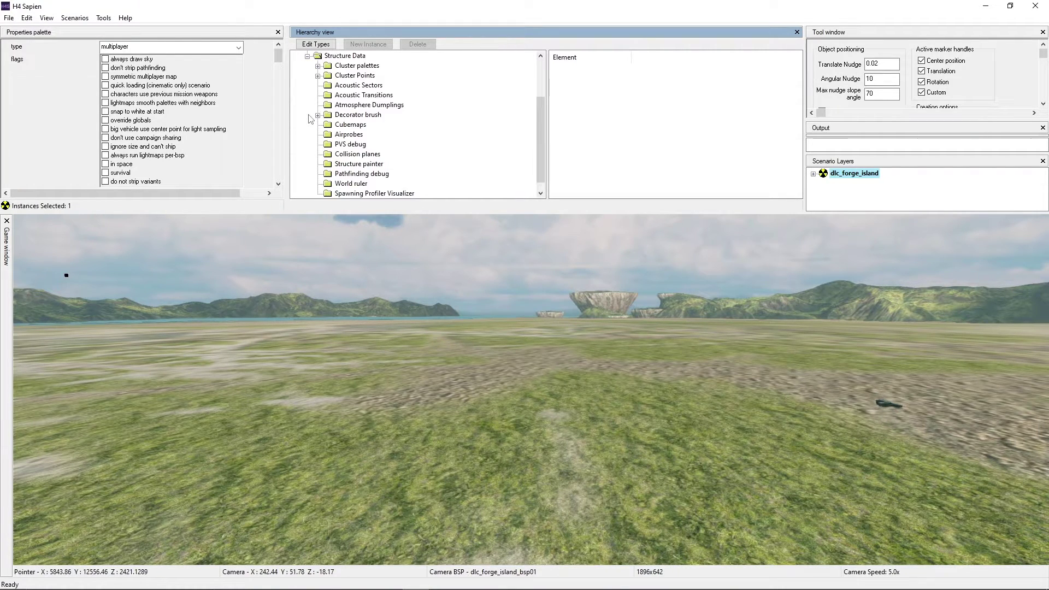
click(307, 56)
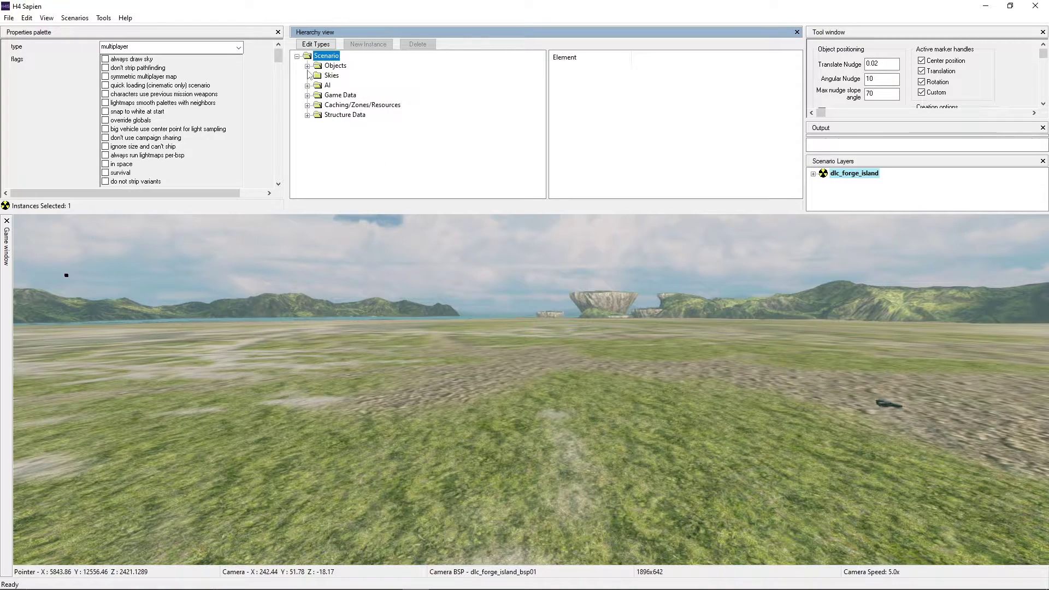
Create a new instance in the Bipeds folder under Objects and Units, placing it on the grass ahead of the camera.
click(307, 66)
double_click(341, 96)
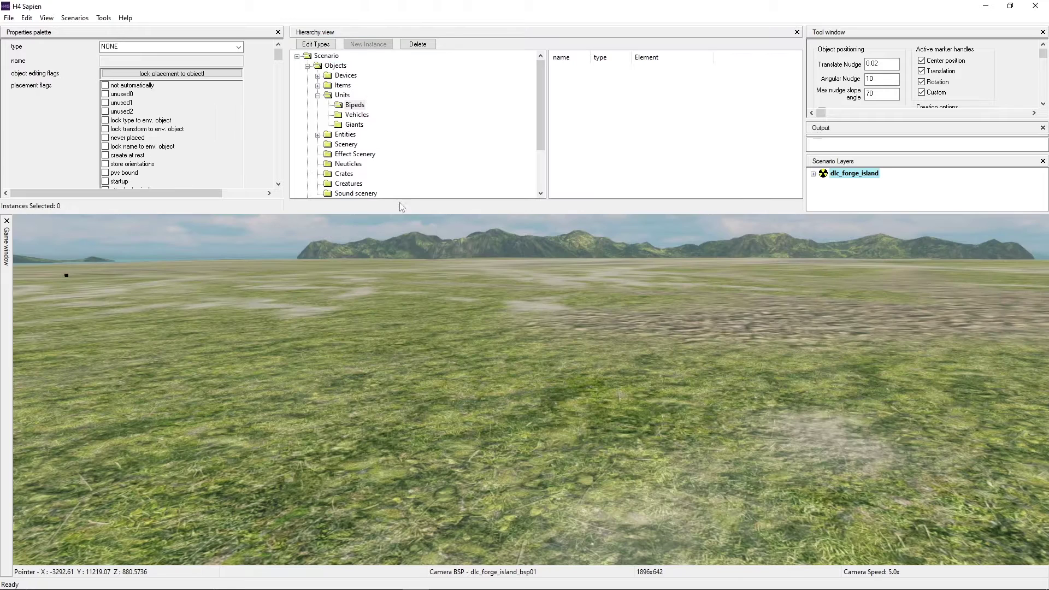
click(350, 105)
right_click(486, 407)
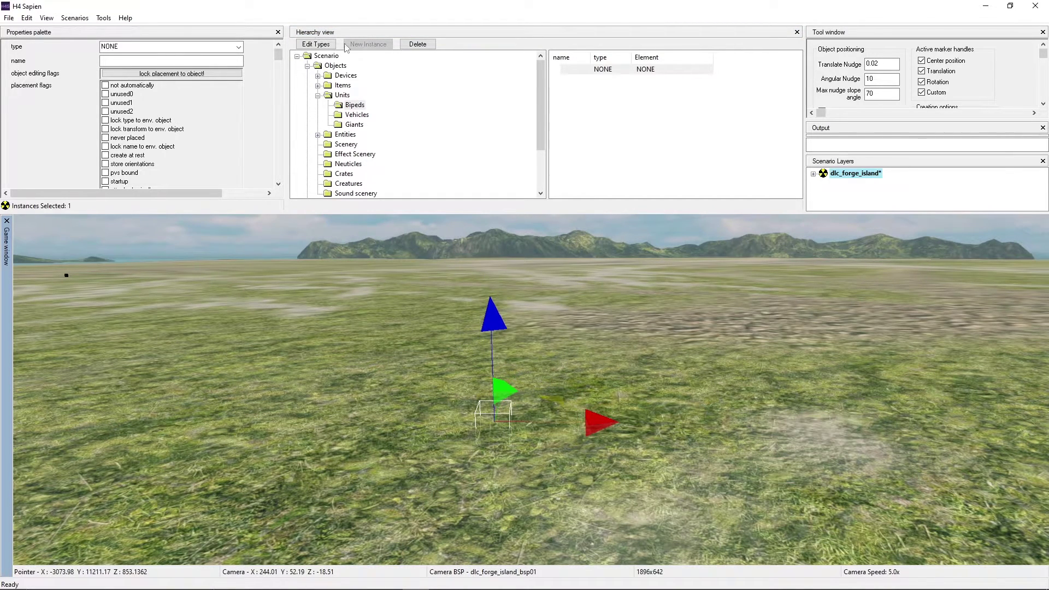
Set the new biped instance's type to spartans_mp and frame the whole Spartan in the game view.
click(574, 70)
click(238, 46)
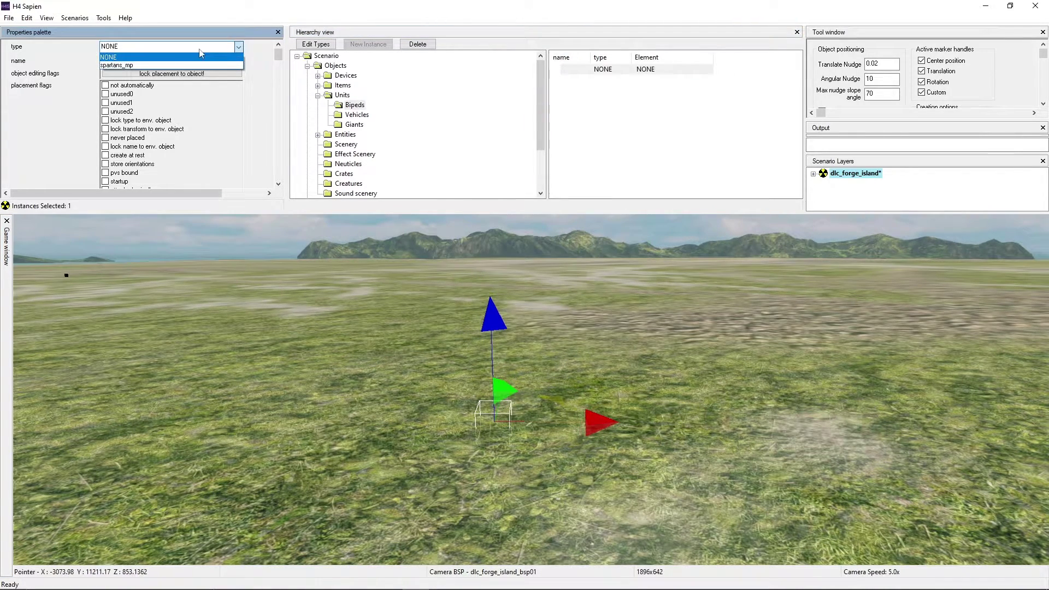
click(164, 60)
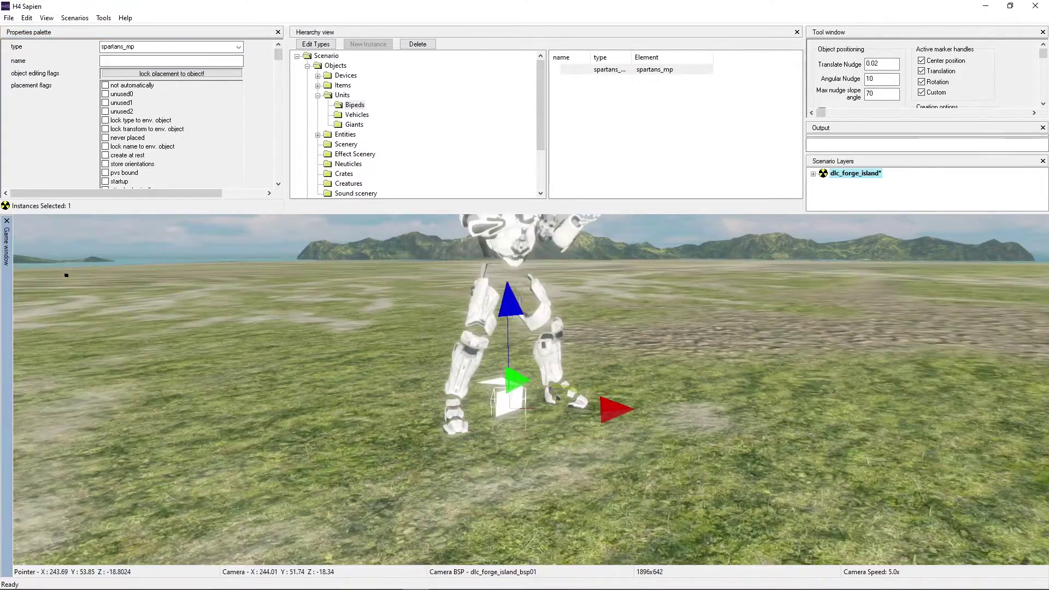
middle_drag(531, 389, 508, 389)
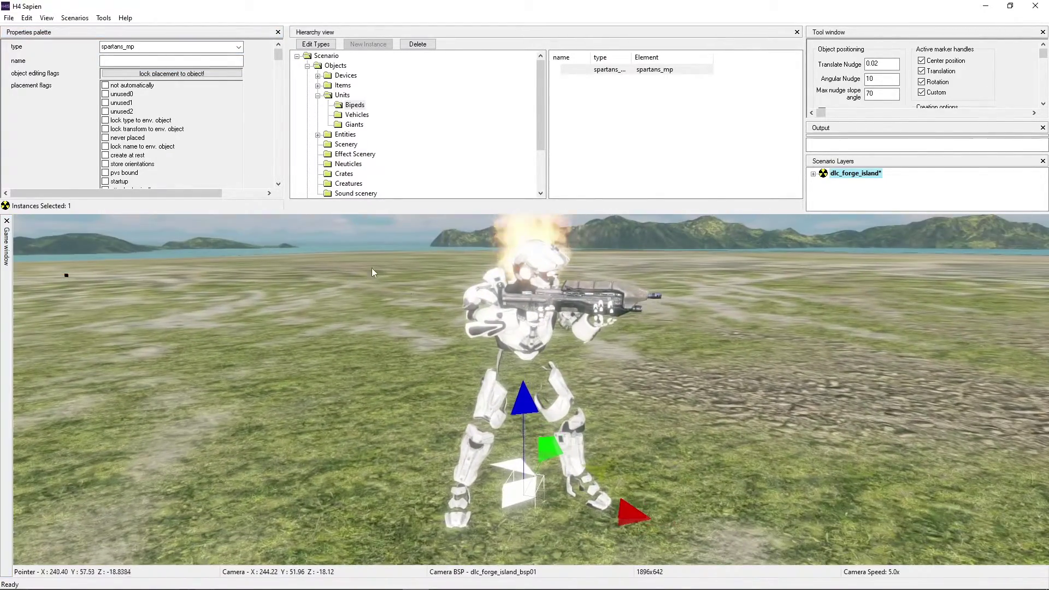
Examine the Spartan biped's properties, from the placement flags down to the parent object and command links.
scroll(271, 79, down, 5)
scroll(271, 80, down, 8)
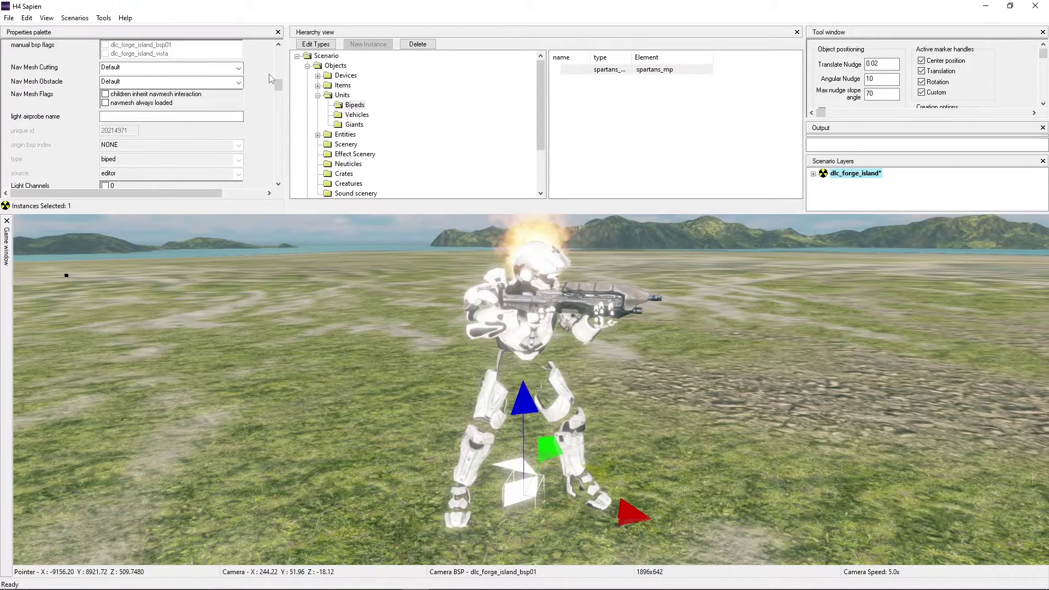
scroll(271, 81, down, 3)
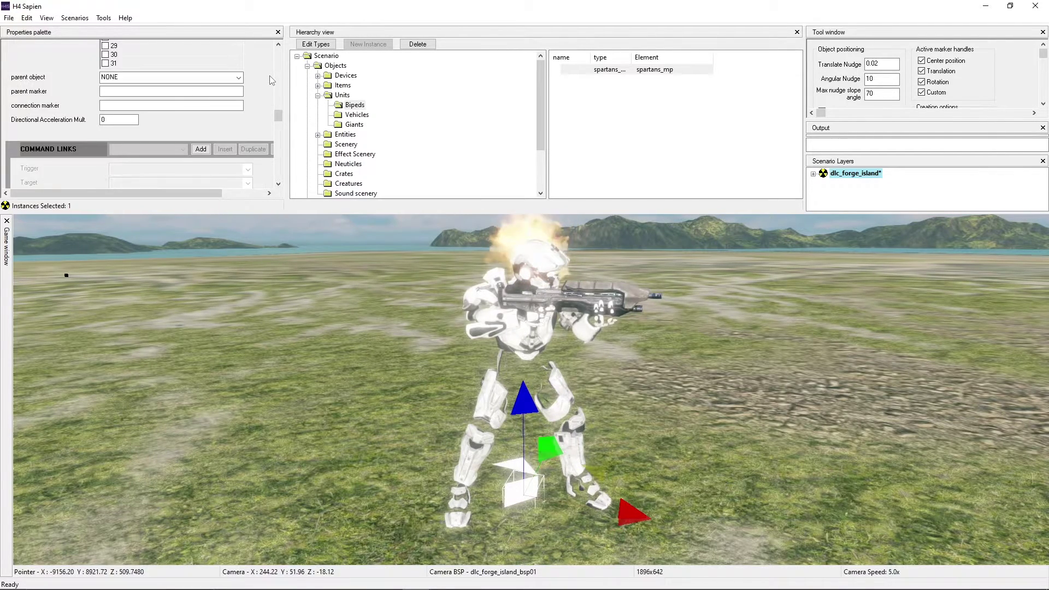
Set the Spartan biped's variant name to redteam and inspect the recoloured model in the game view.
click(259, 139)
click(279, 141)
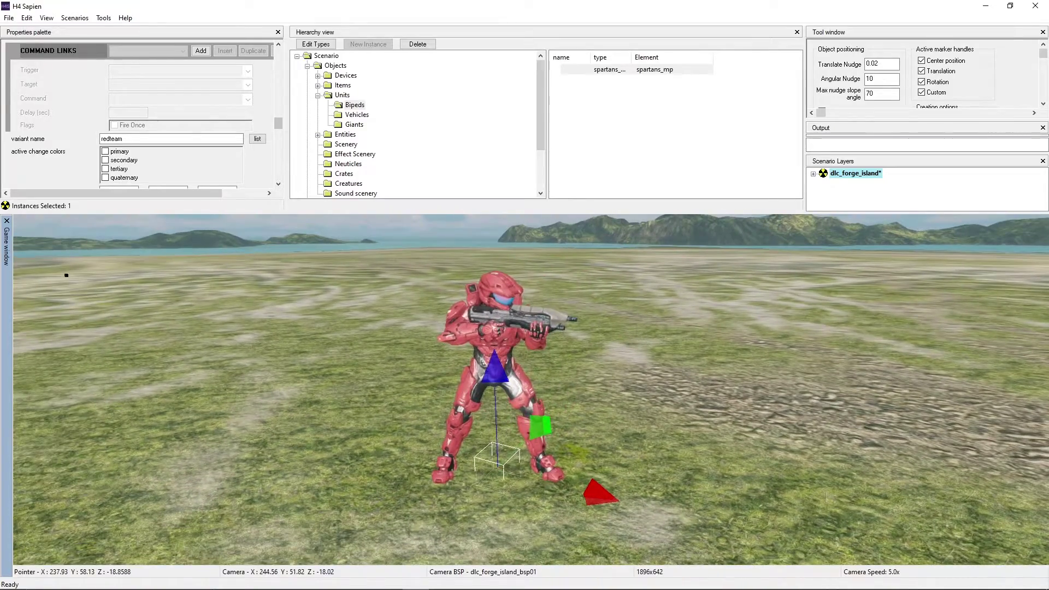
key(w)
middle_drag(312, 281, 313, 280)
middle_drag(402, 280, 547, 268)
key(d)
key(s)
key(a)
key(w)
key(s)
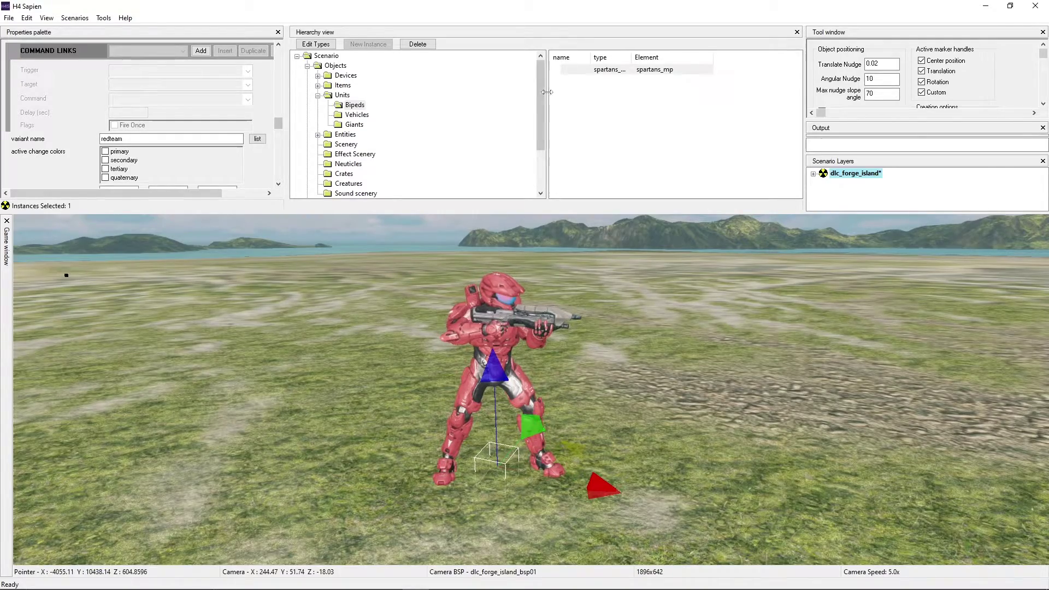
Create a new instance in the Vehicles folder under Units, placing it on the ground beside the red Spartan.
click(356, 116)
middle_drag(507, 304, 566, 348)
key(d)
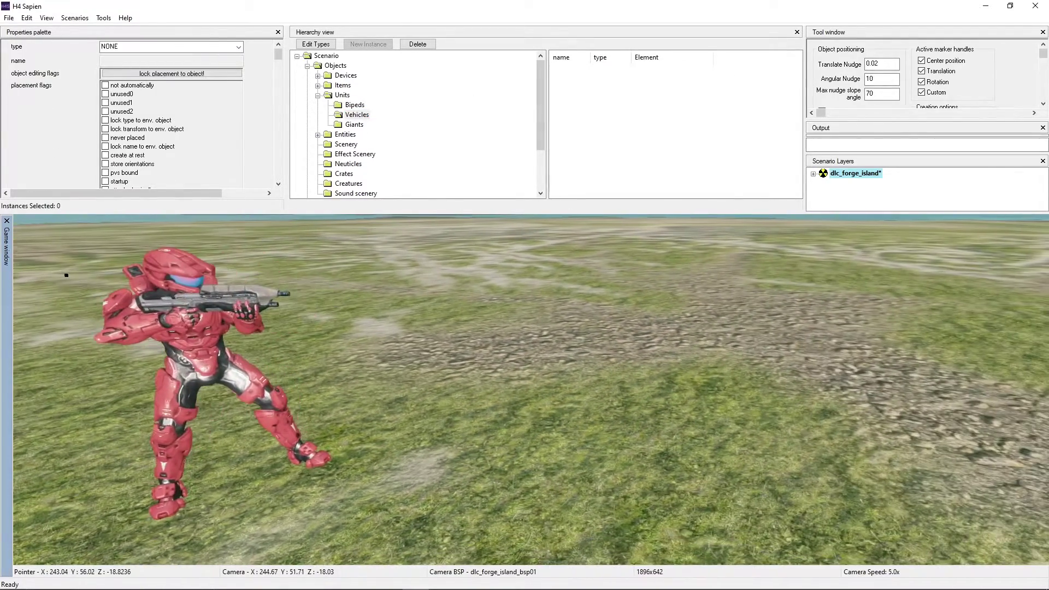
right_click(566, 348)
right_drag(566, 349, 655, 367)
key(d)
middle_drag(655, 366, 648, 355)
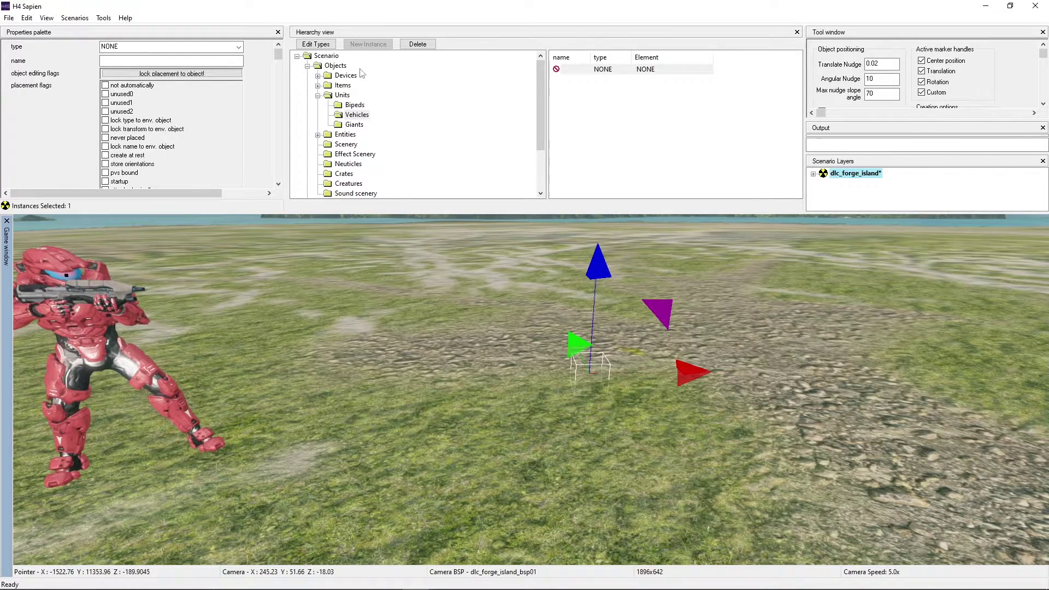
click(575, 74)
click(221, 47)
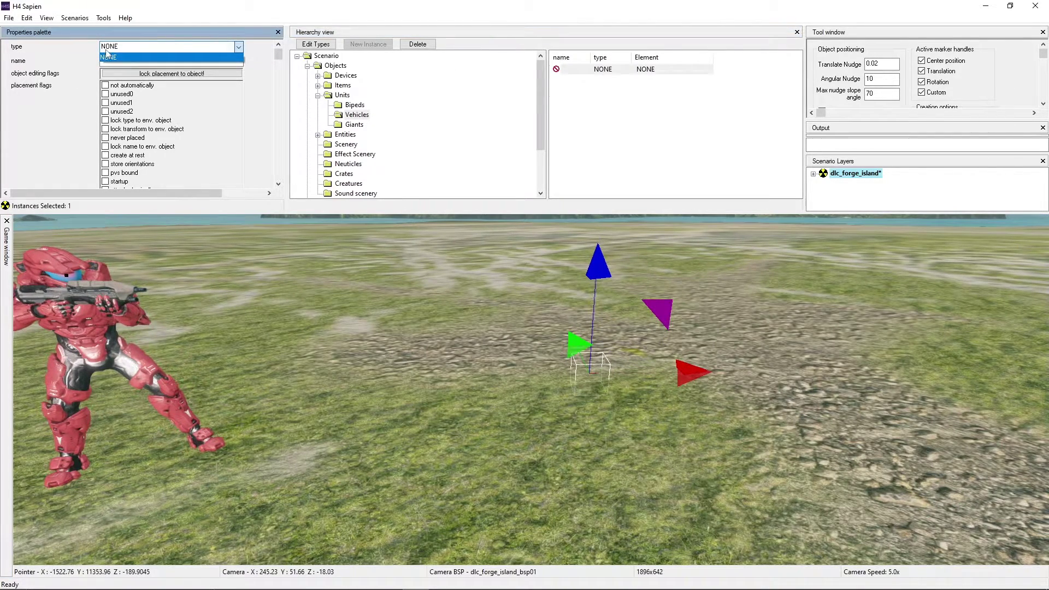
click(107, 57)
Add storm_mongoose.vehicle from the human\storm_mongoose folder to the scenario's vehicle types.
click(315, 43)
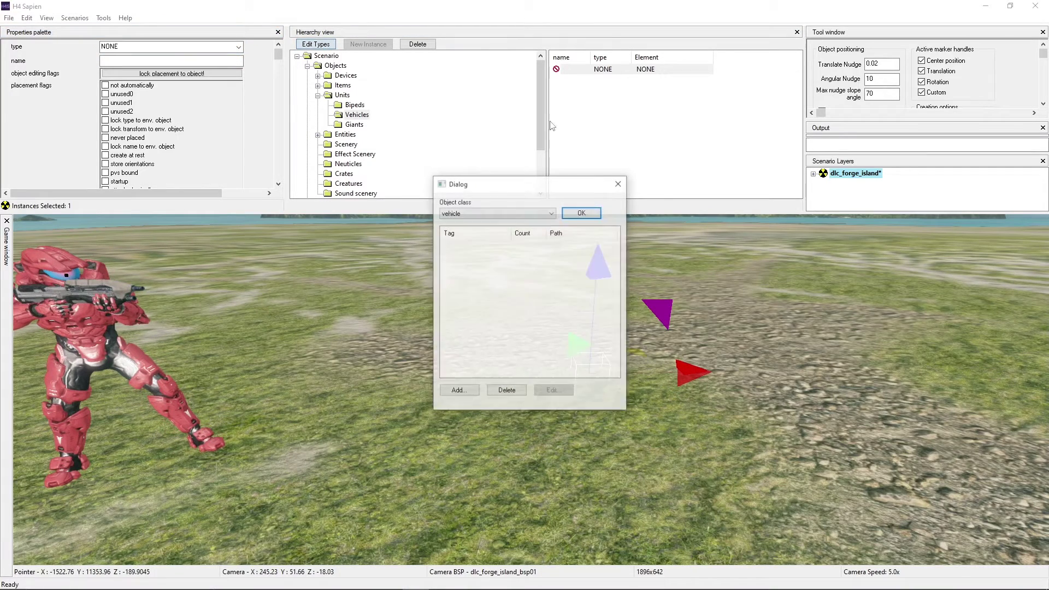
click(465, 391)
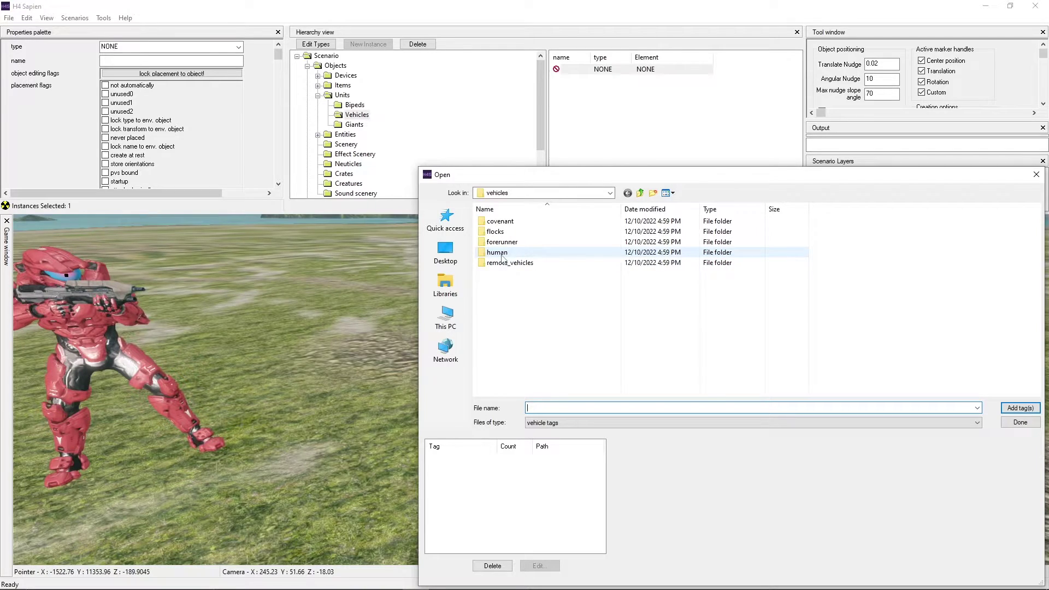
double_click(504, 259)
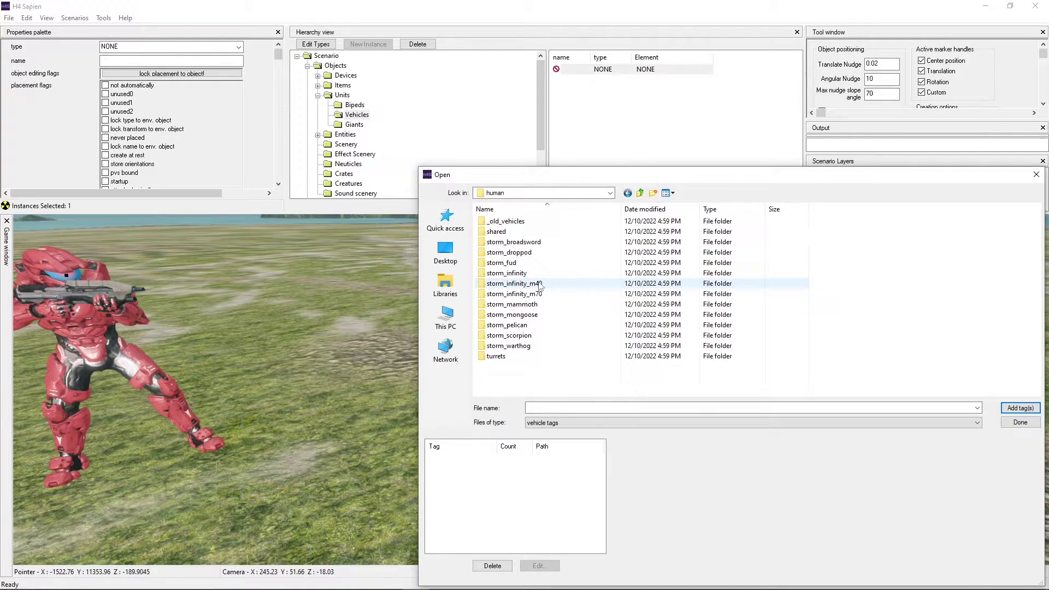
click(537, 320)
double_click(537, 319)
double_click(523, 273)
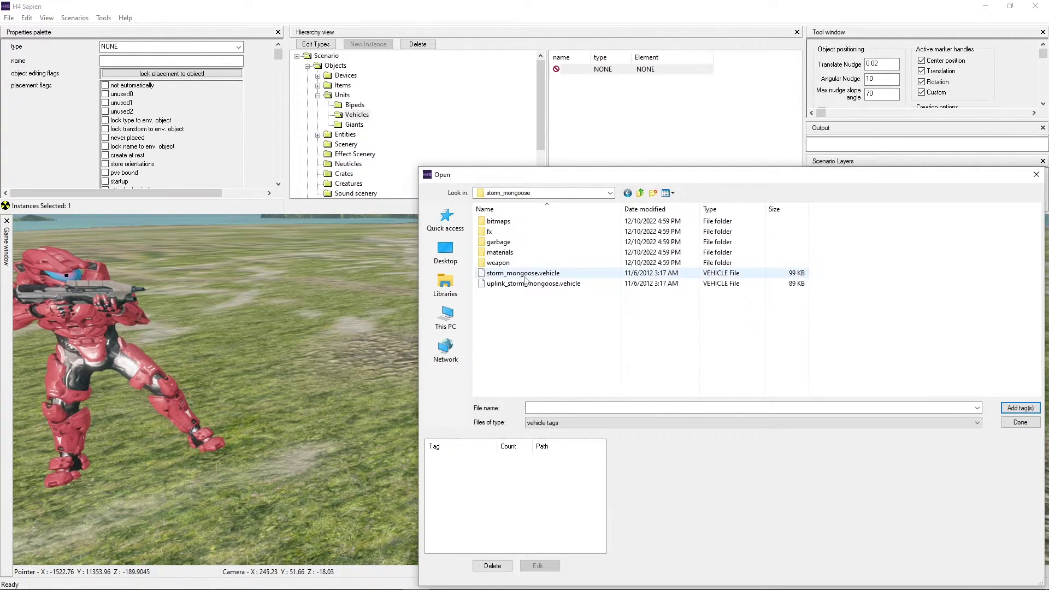
click(1026, 426)
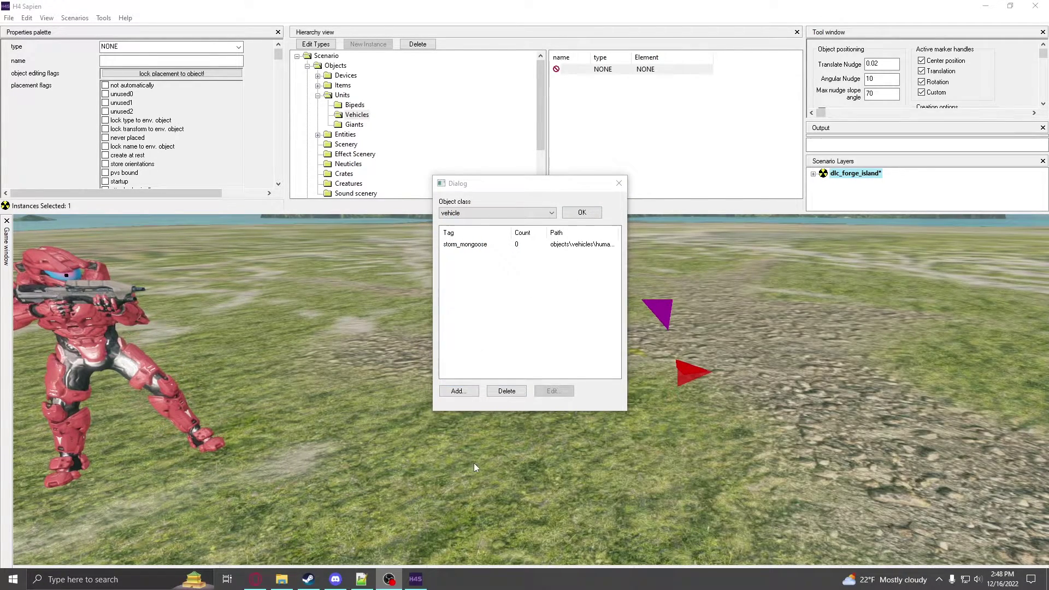
click(582, 213)
Set the new vehicle instance's type to storm_mongoose and frame it together with the Spartan in the game view.
click(637, 71)
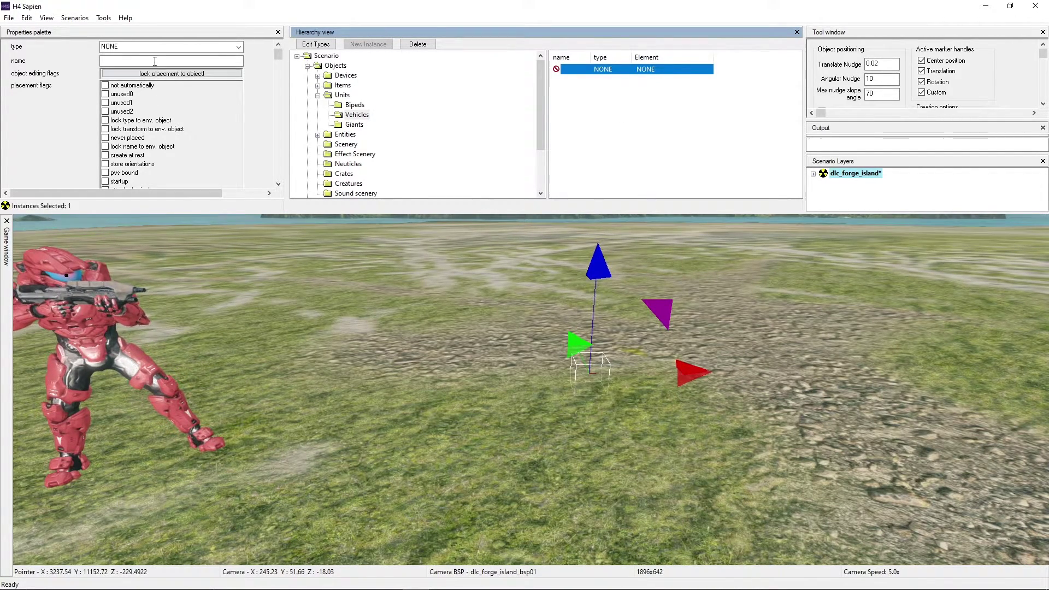
click(164, 46)
click(140, 63)
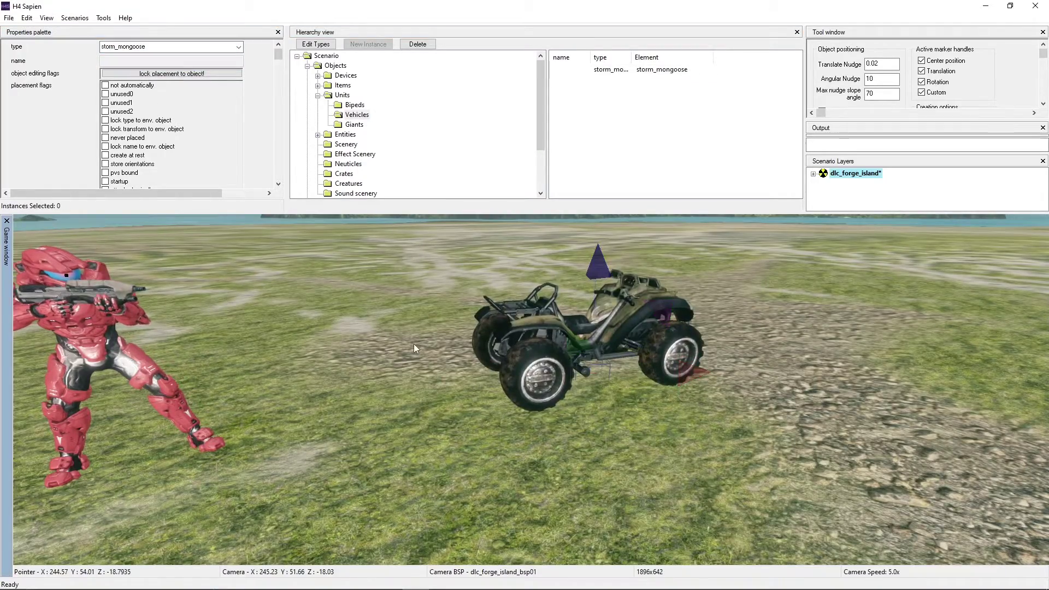
key(d)
middle_drag(413, 344, 384, 350)
key(w)
key(s)
key(w)
key(s)
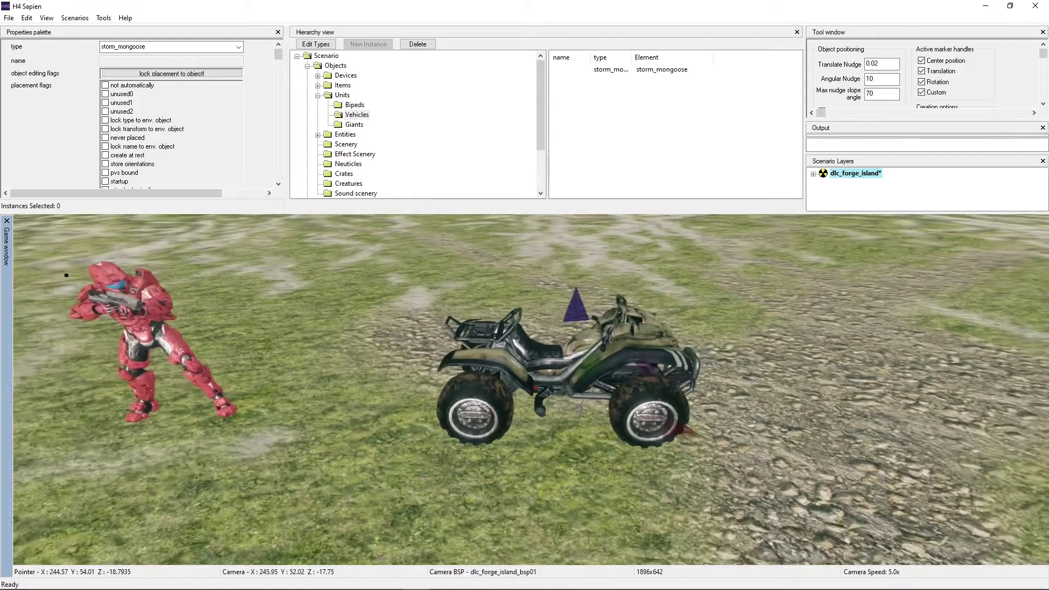
Enter player mode in the game view and move around near the placed Spartan and Mongoose in first person.
key(BackSpace)
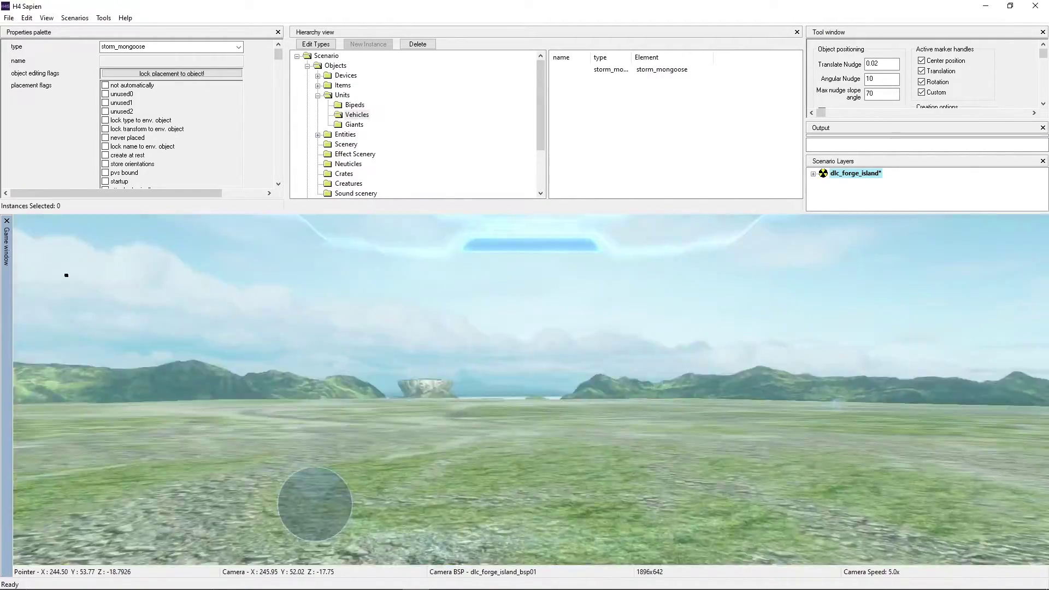
key(w)
key(Tab)
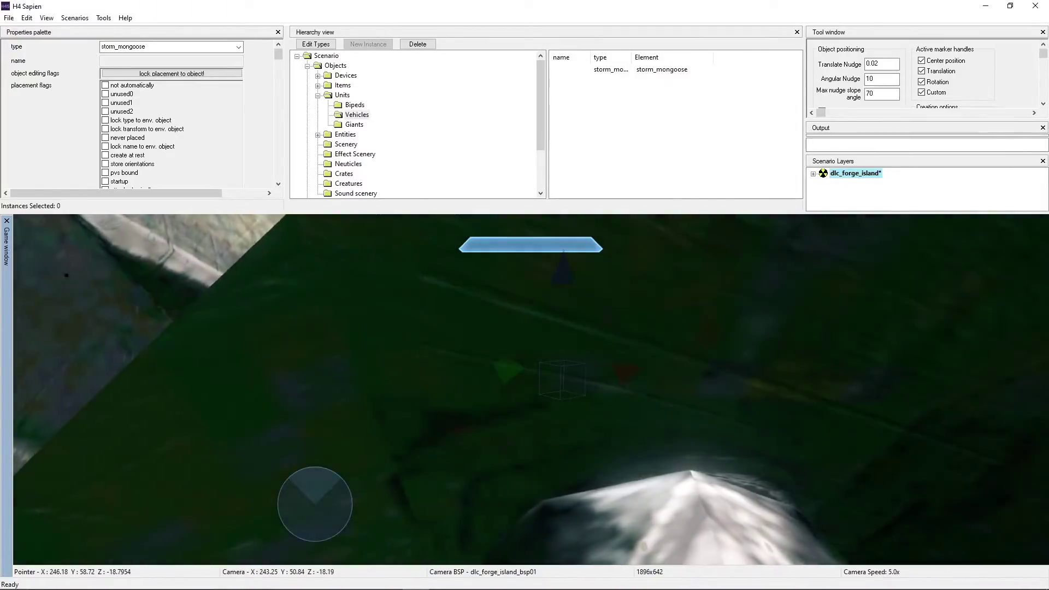
key(s)
middle_drag(414, 348, 432, 418)
key(w)
key(d)
key(s)
key(w)
key(w)
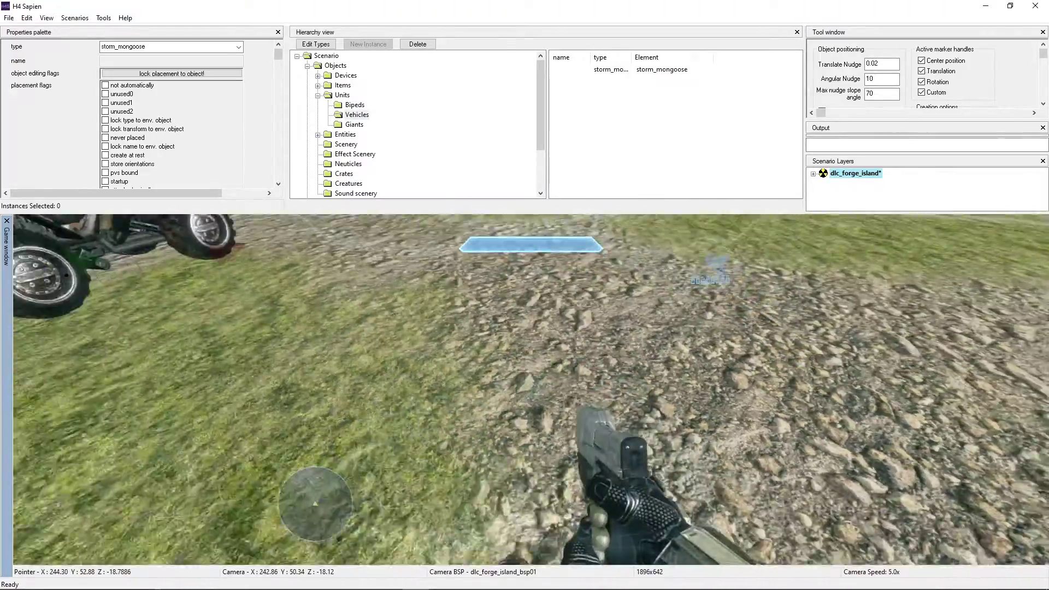
key(w)
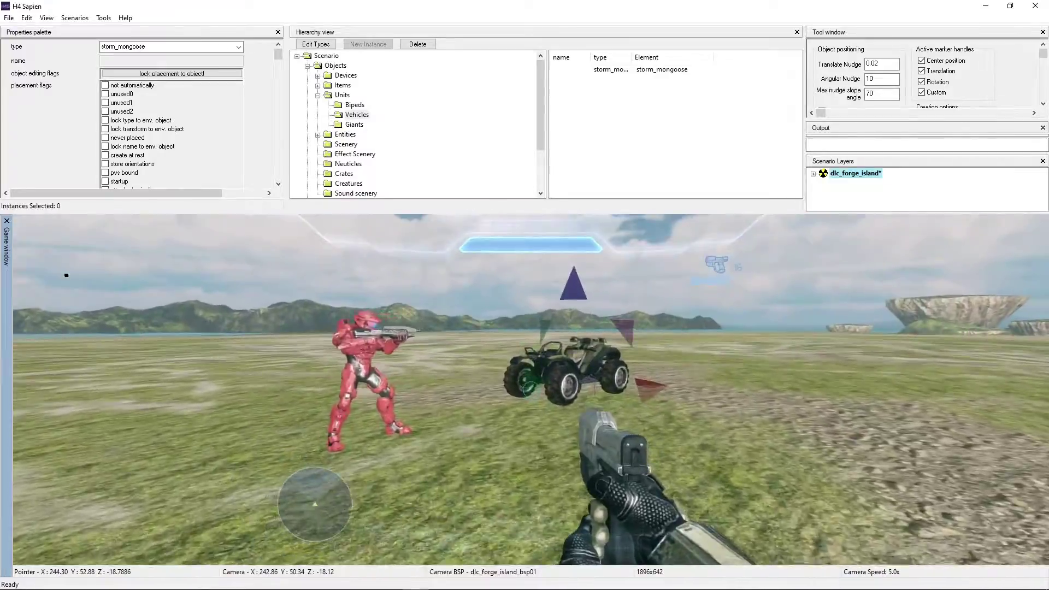
Return to the free editor camera and frame the player character, the red Spartan and the Mongoose together.
key(Tab)
key(s)
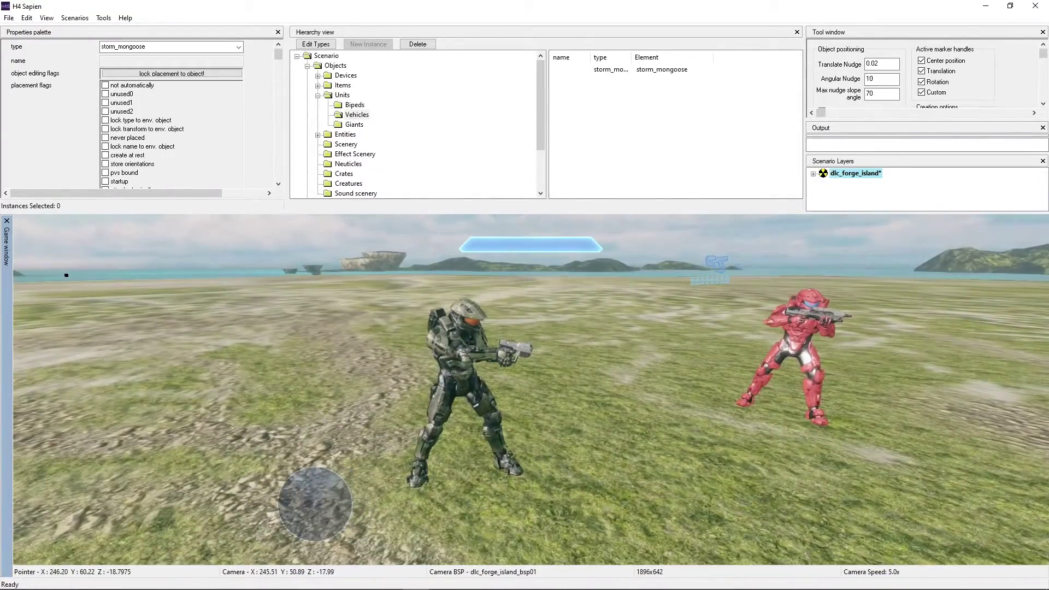
key(w)
key(s)
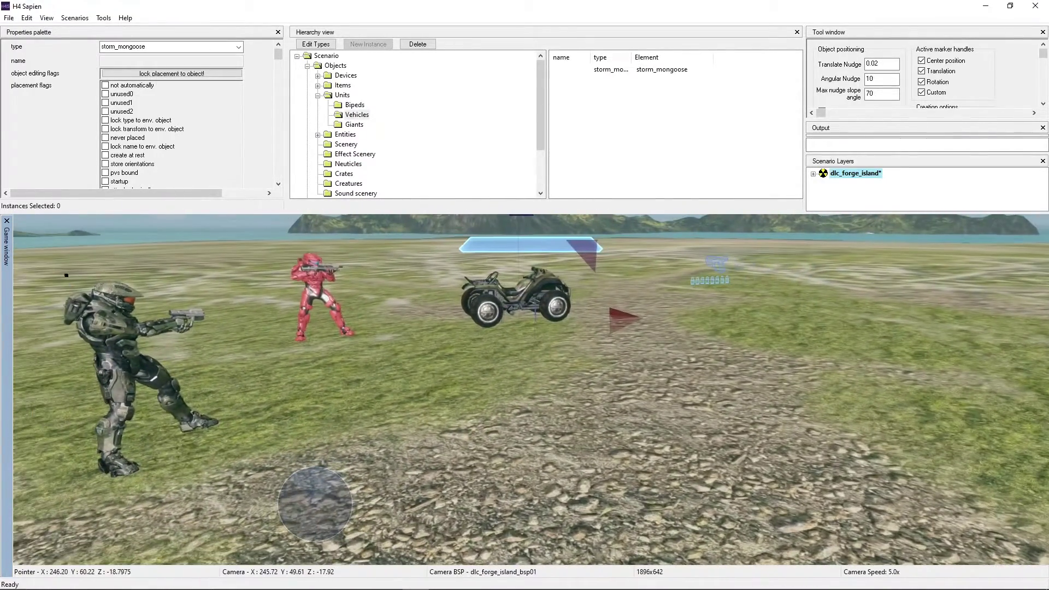
Place a storm_magnum instance from the Weapons folder under Items on the rocky ground and select it.
click(318, 95)
click(317, 85)
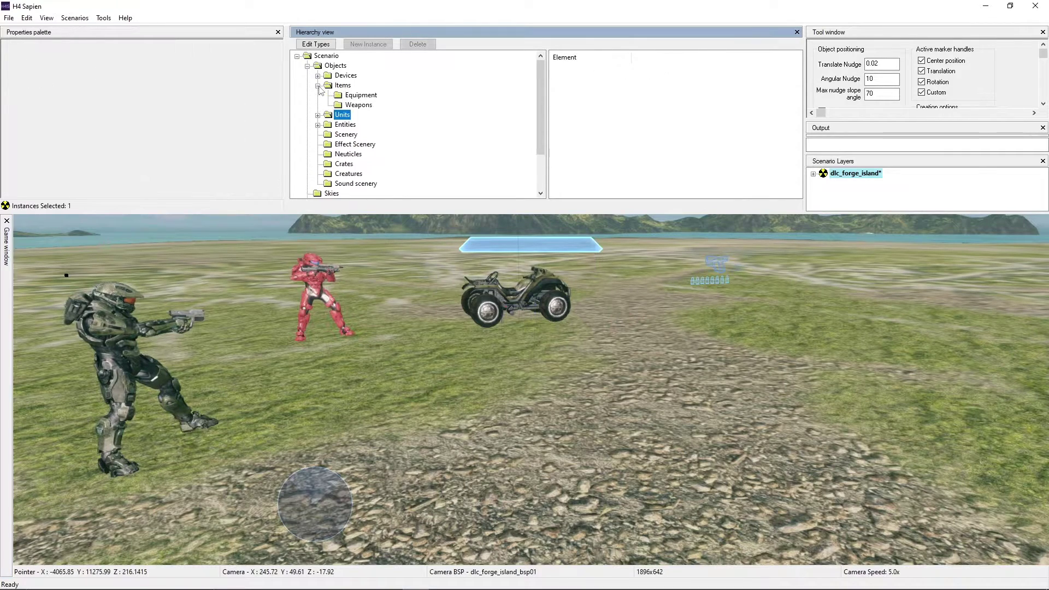
click(358, 105)
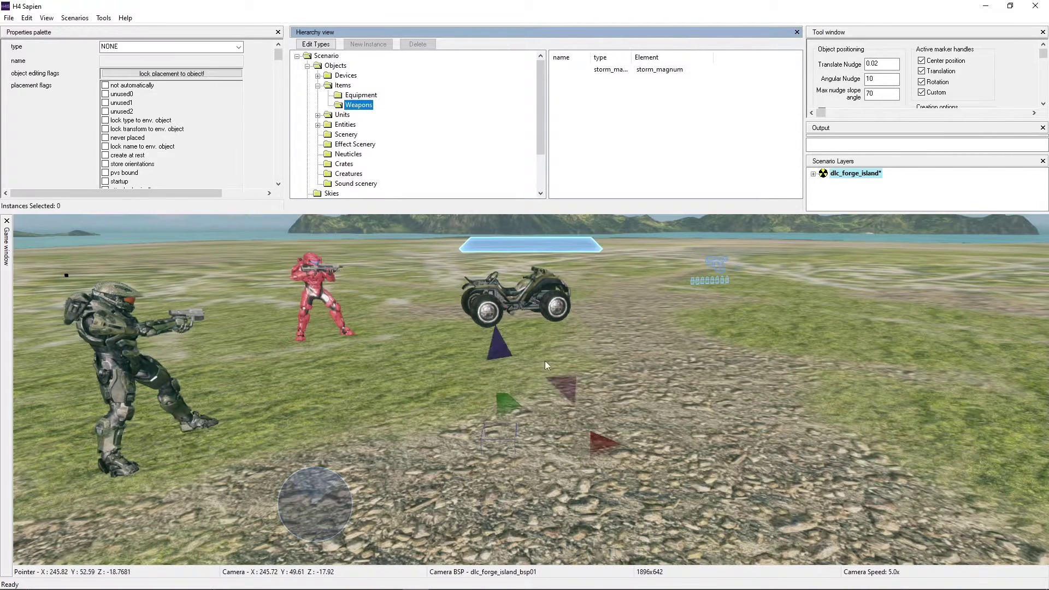
drag(503, 451, 515, 468)
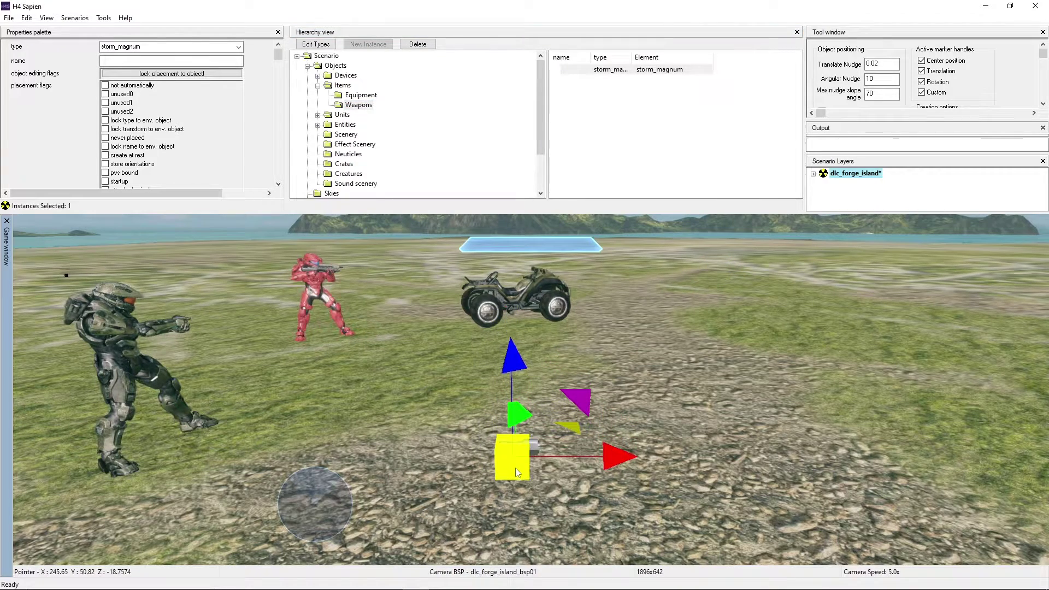
Look through the scenario's weapon types and the available weapons tag folders without adding a tag.
click(315, 44)
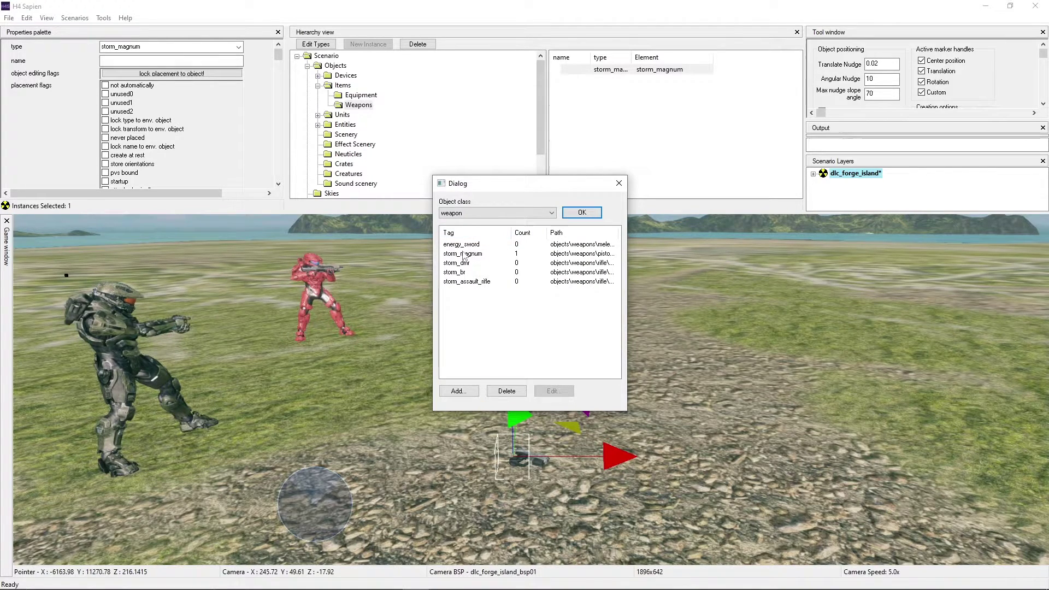
click(466, 392)
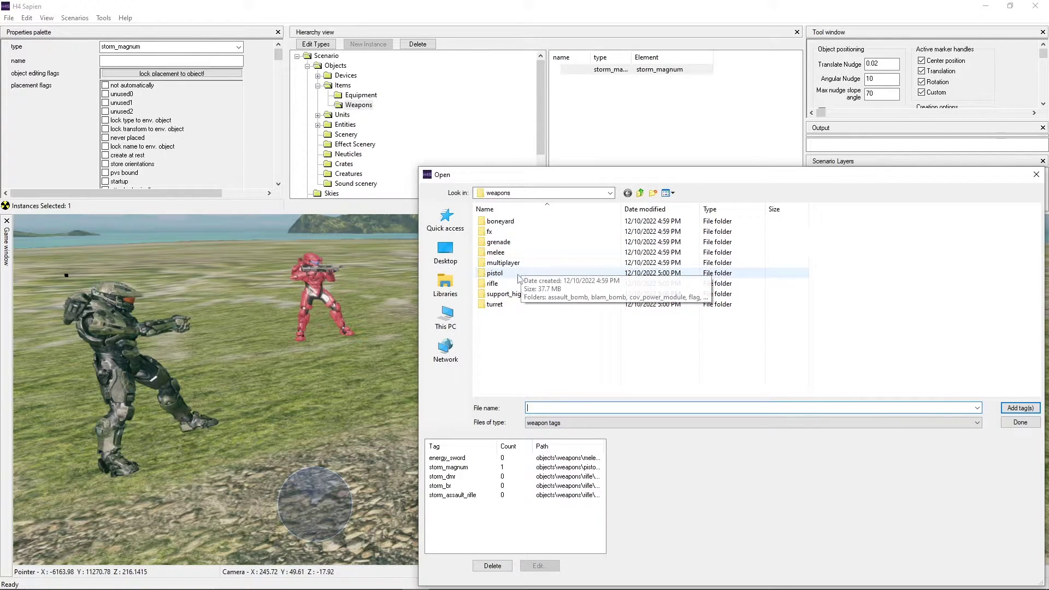
click(1011, 424)
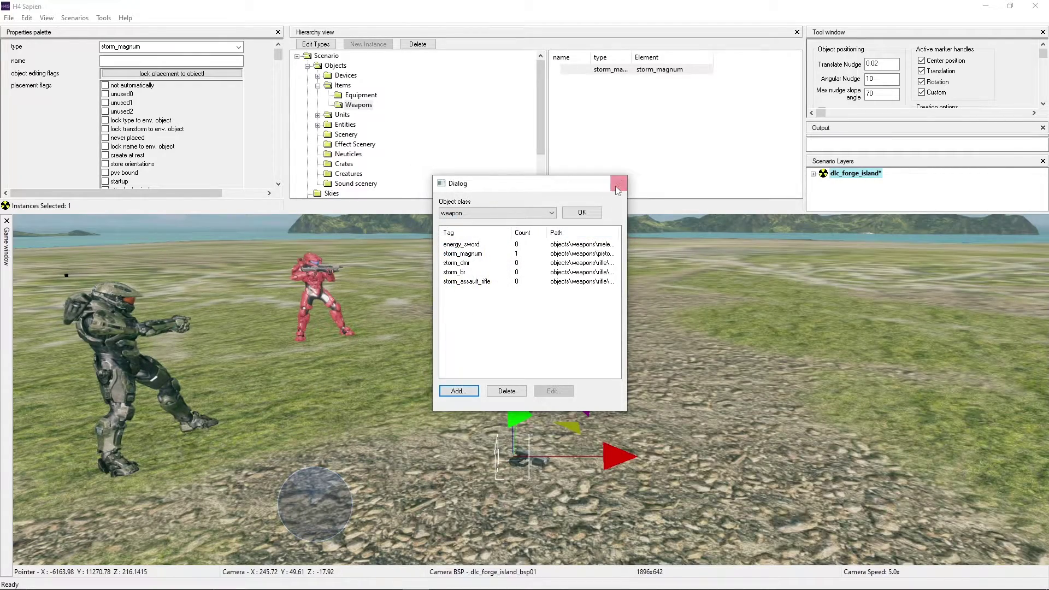
click(619, 184)
Create a second weapon instance beside the magnum and set its type to storm_br.
key(d)
right_click(652, 453)
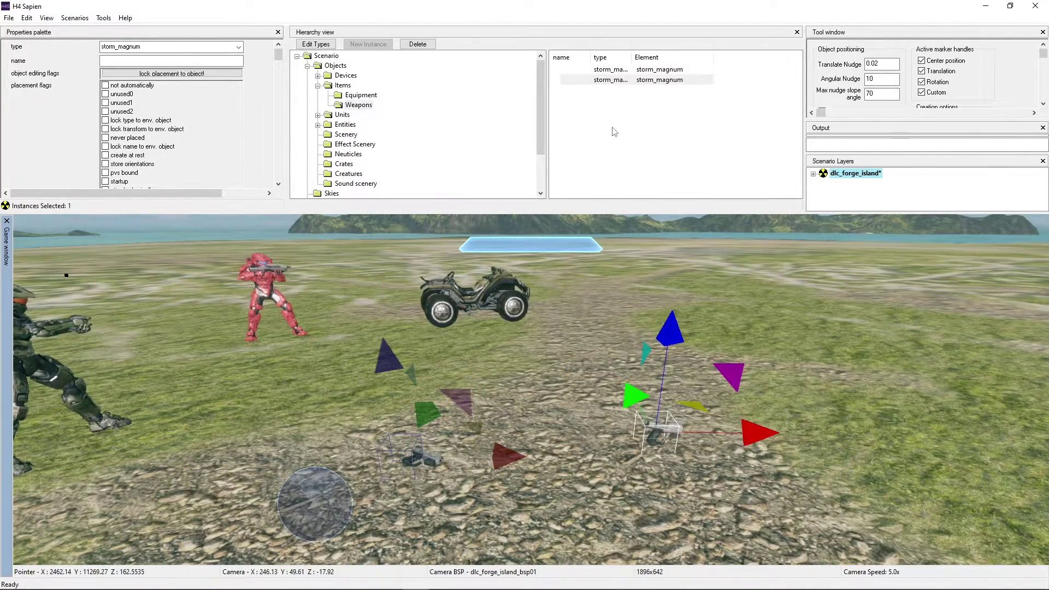
click(617, 80)
scroll(218, 48, down, 1)
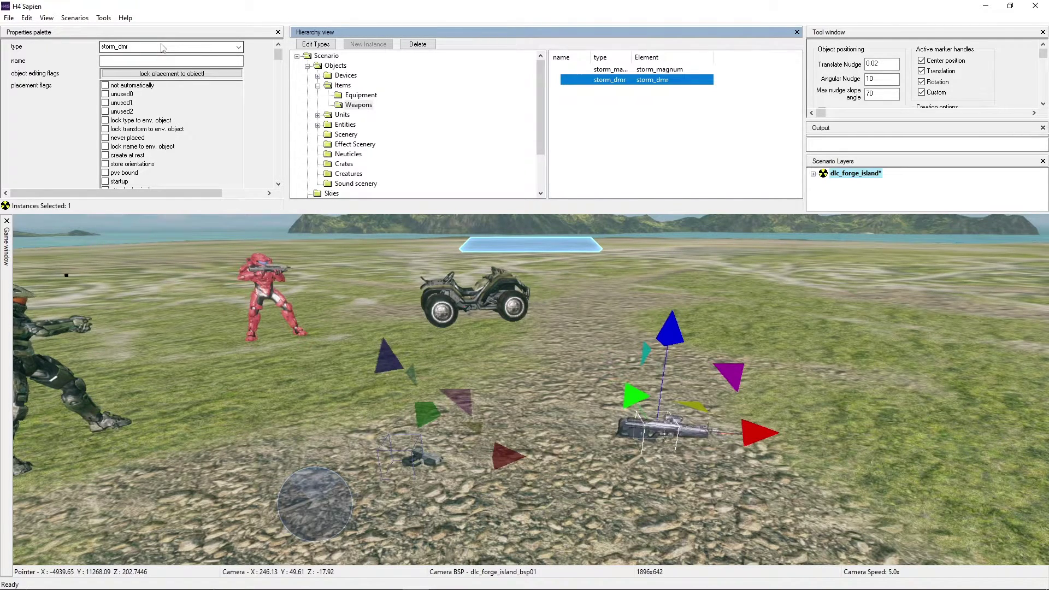
scroll(163, 48, down, 3)
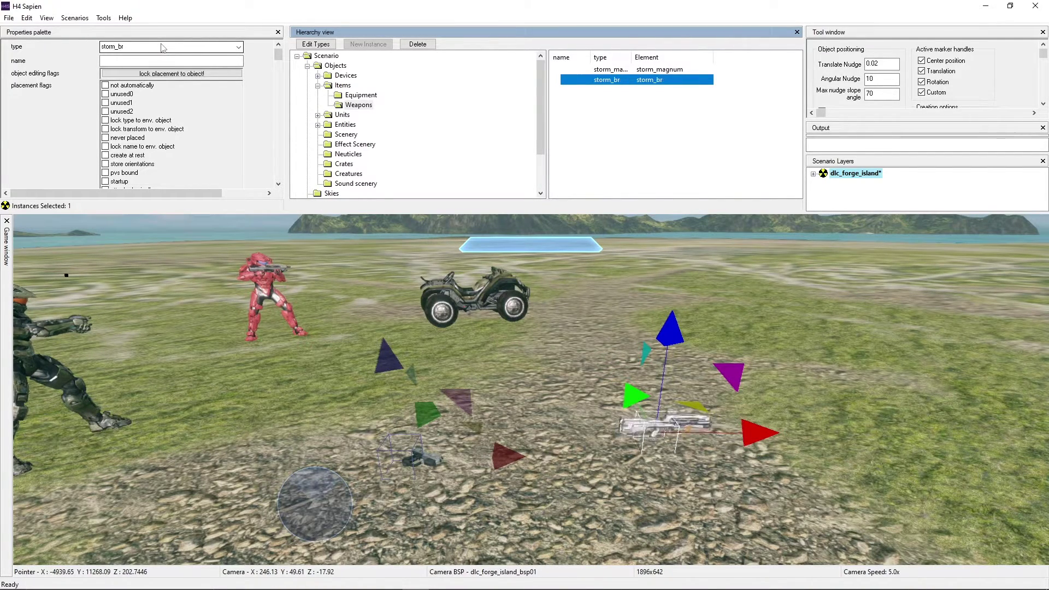
click(592, 365)
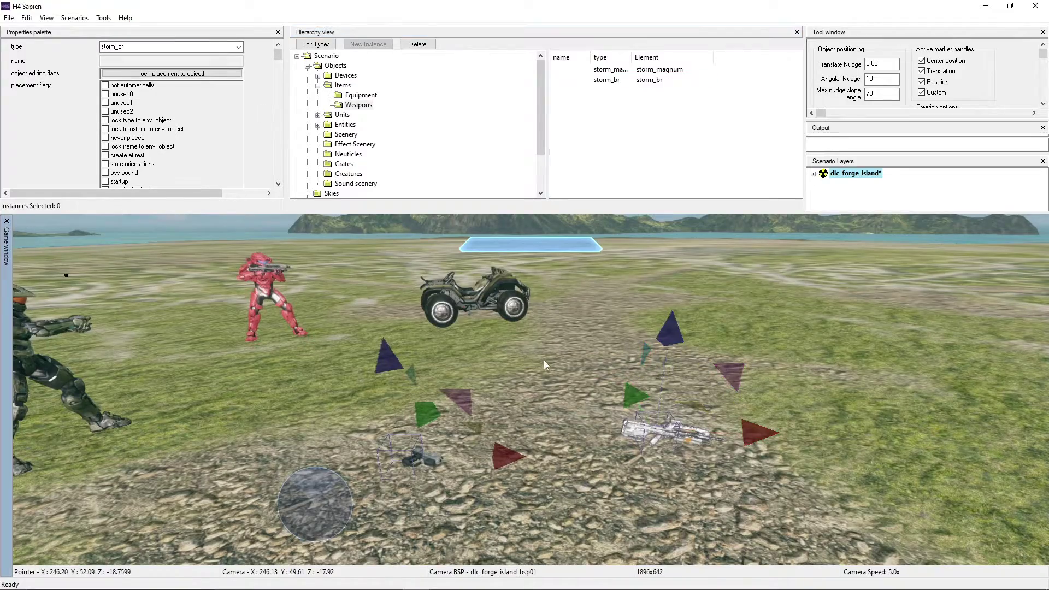
Select the root Scenario entry in the hierarchy and frame all the placed objects in the game view.
key(d)
middle_drag(335, 340, 170, 311)
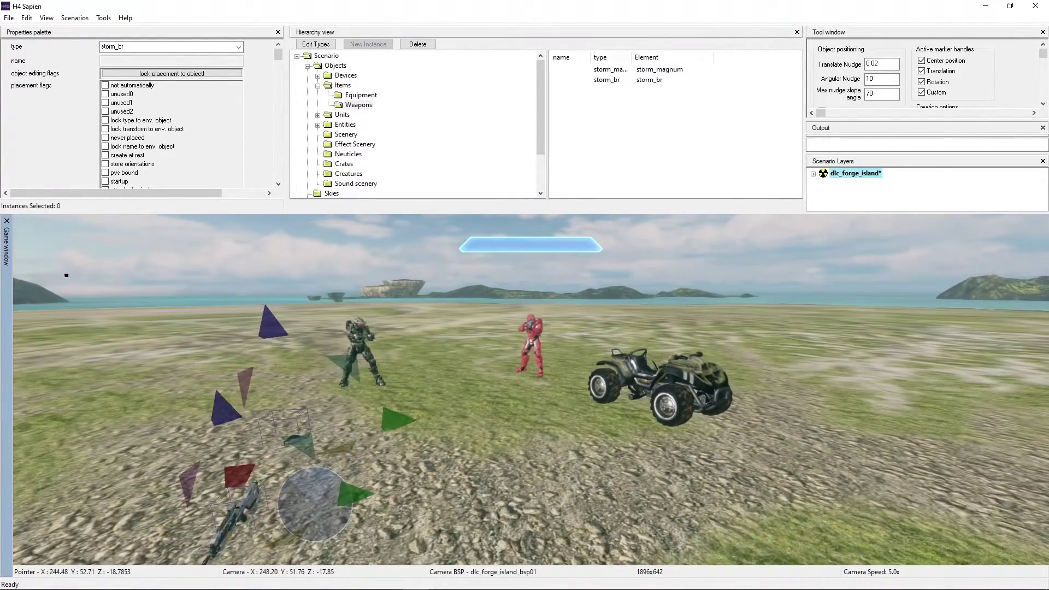
click(319, 58)
middle_drag(457, 372, 363, 415)
key(s)
middle_drag(306, 361, 460, 381)
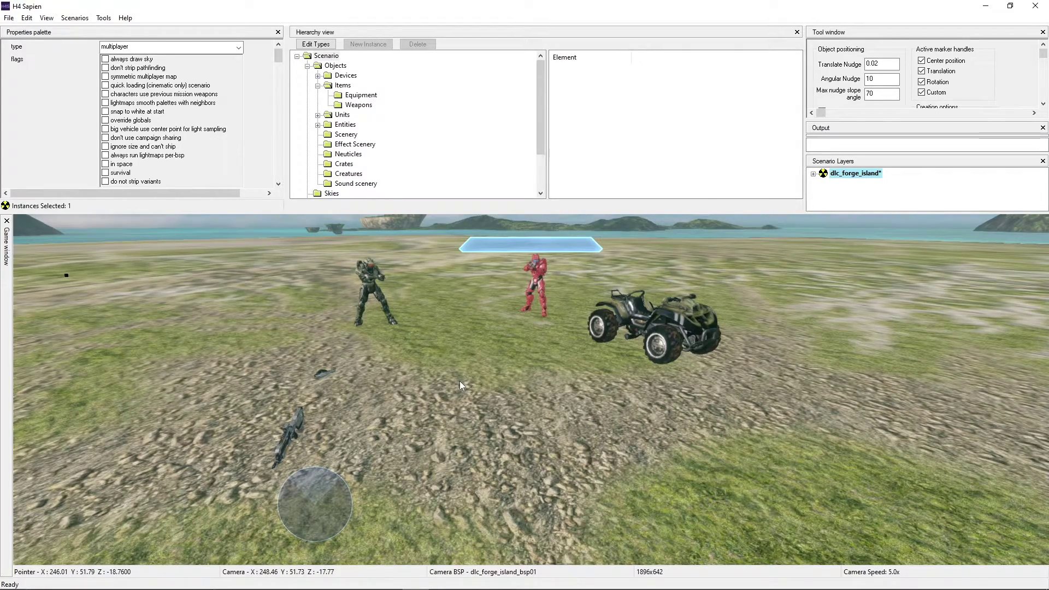
Switch to player control, pick up the placed battle rifle and test it on the red Spartan.
key(Tab)
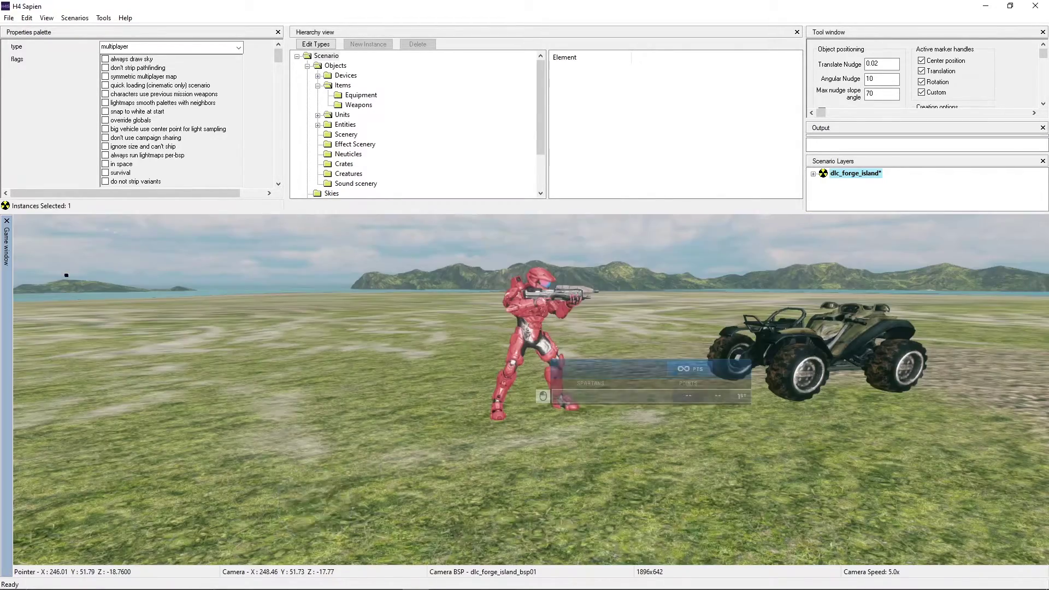
key(w)
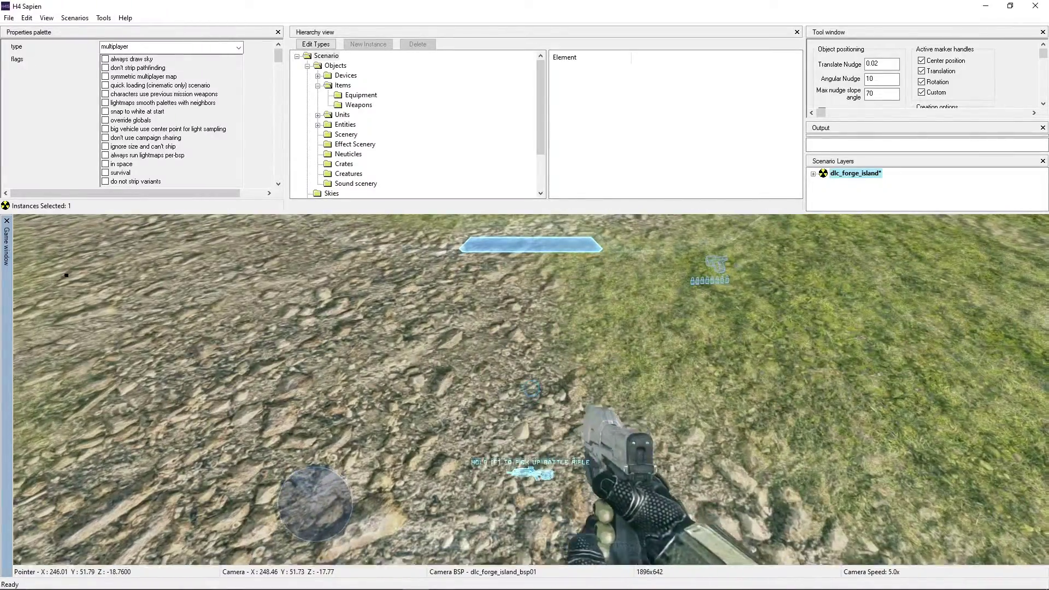
key(e)
key(w)
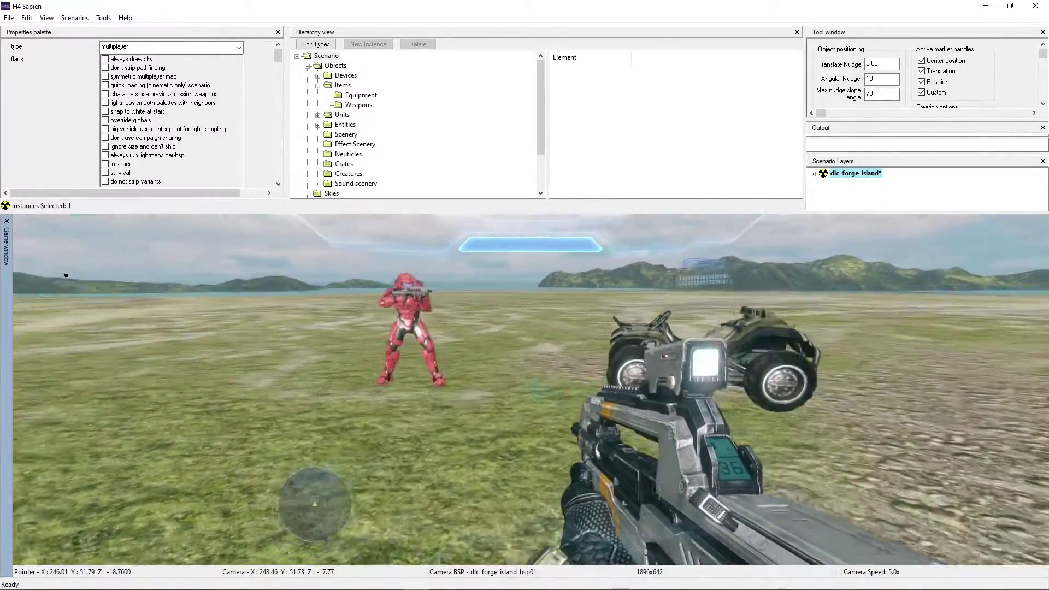
key(a)
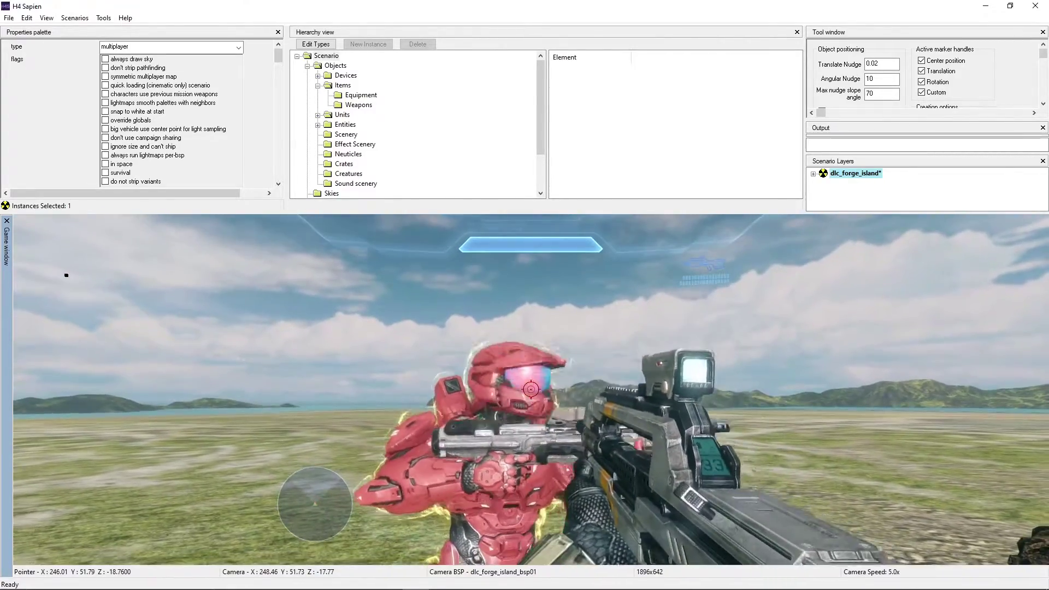
Fire the battle rifle at the red Spartan and strike it at close range to test combat.
click(531, 389)
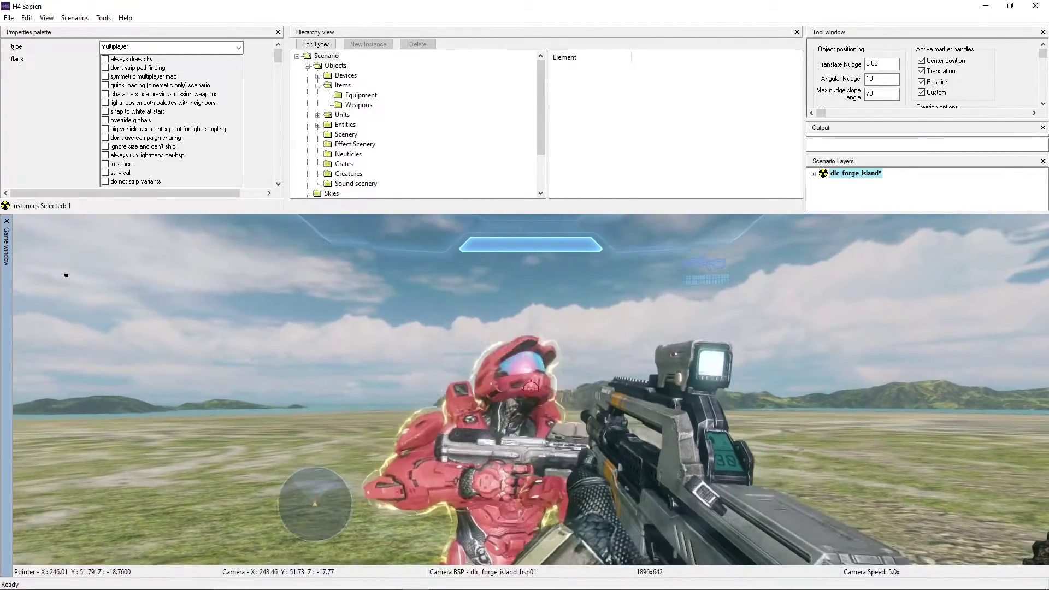
click(531, 390)
click(531, 389)
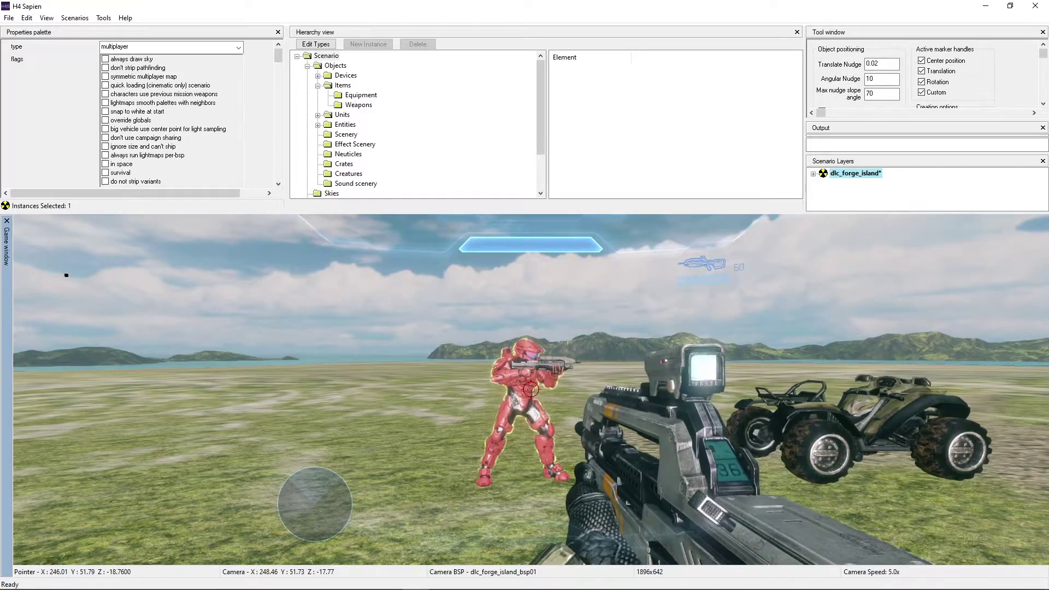
key(f)
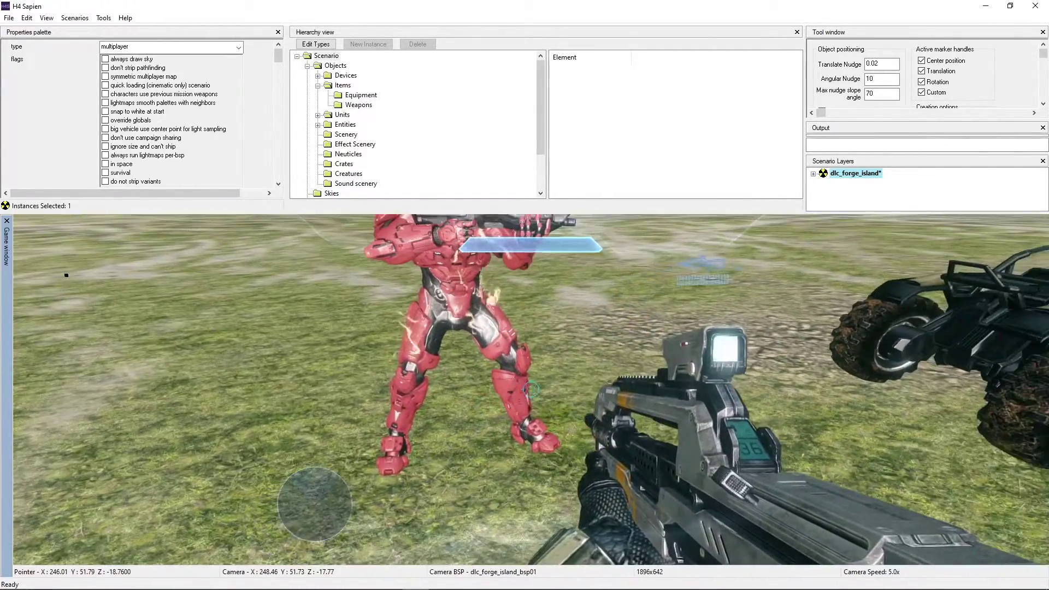
Test driving the Mongoose, and switch between the magnum and the battle rifle on foot.
key(s)
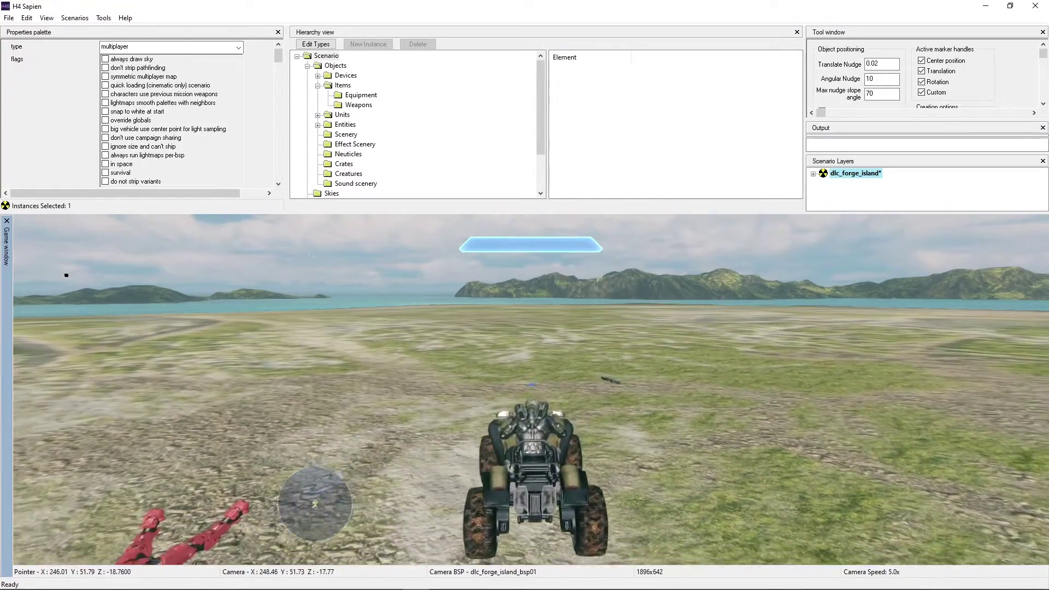
key(w)
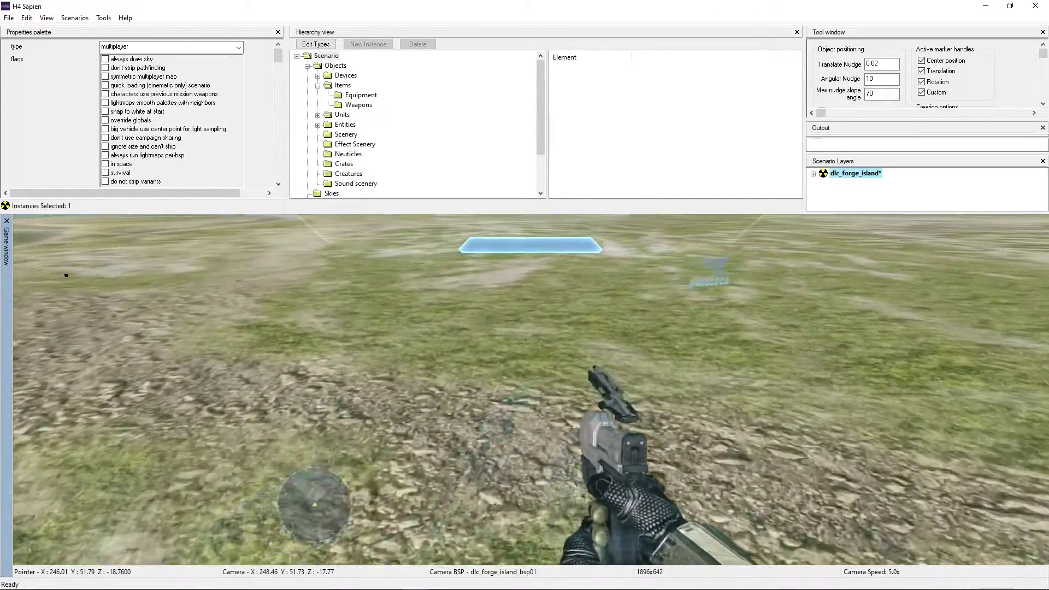
key(1)
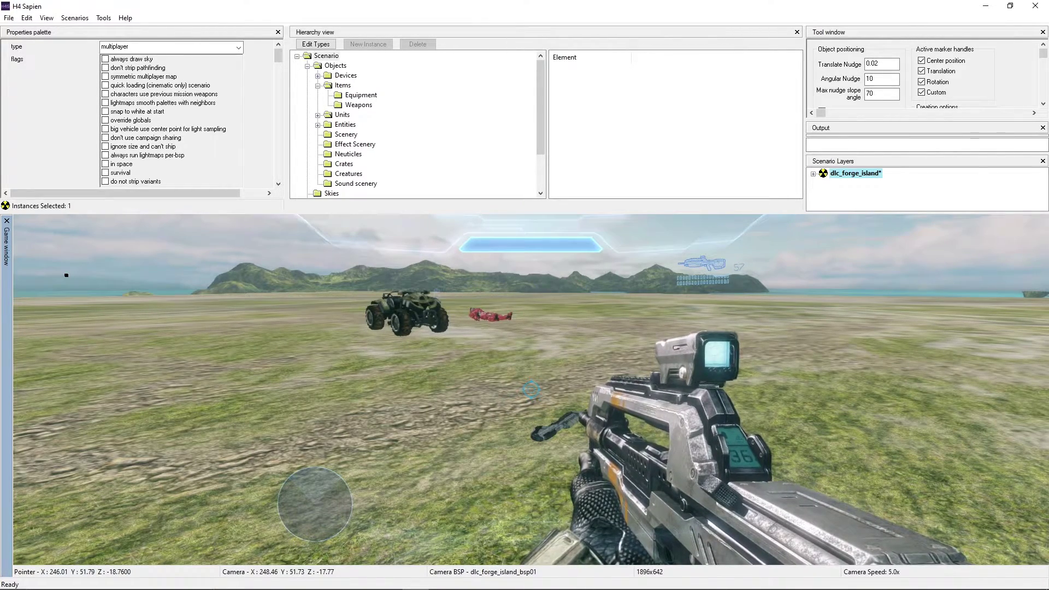
Detach the camera from player control and inspect the player's Spartan and its battle rifle up close and from farther back.
key(BackSpace)
key(s)
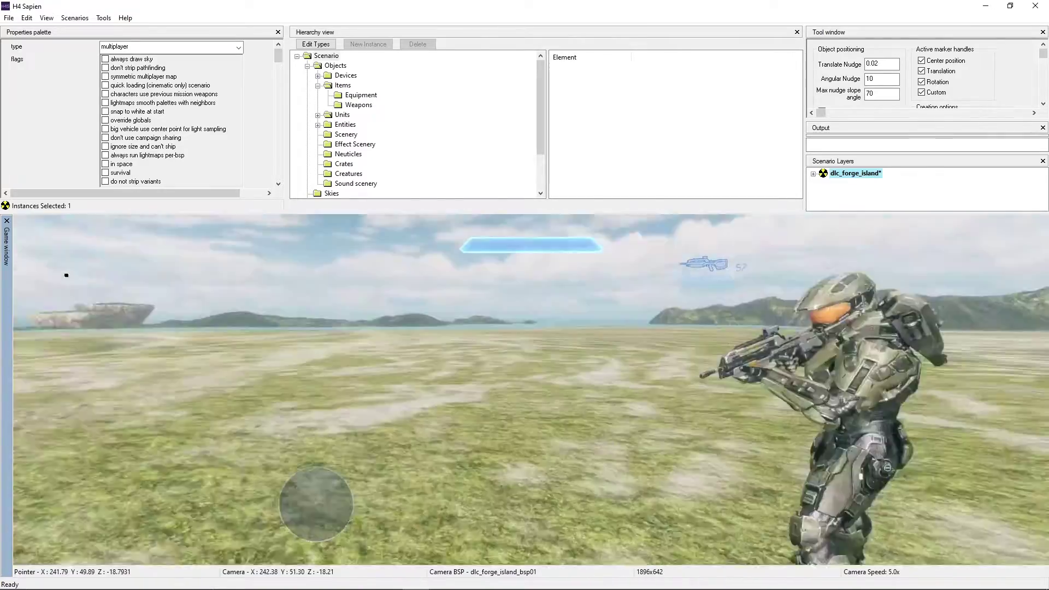
key(s)
key(w)
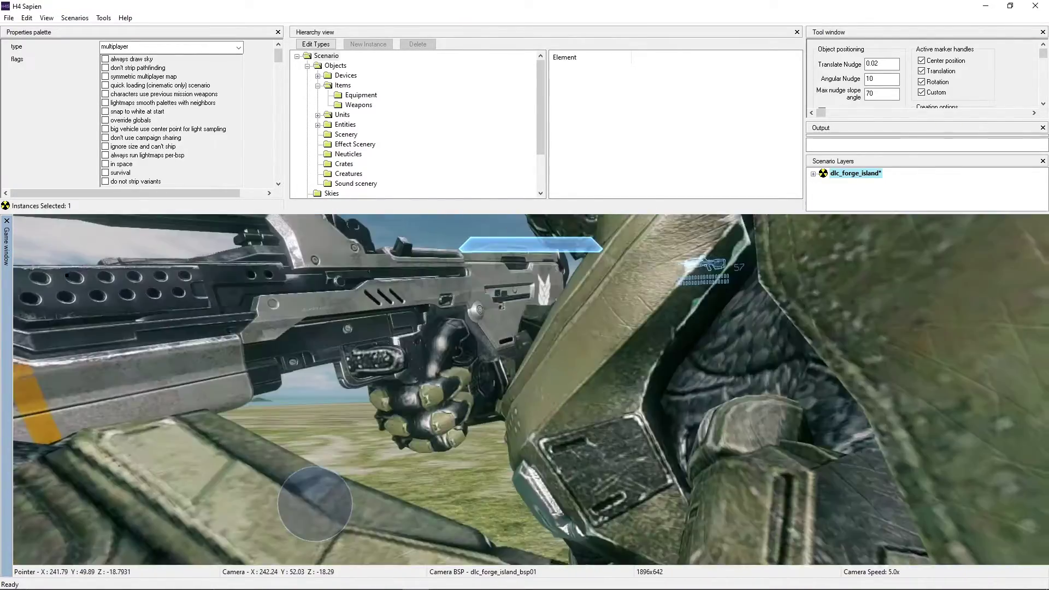
key(s)
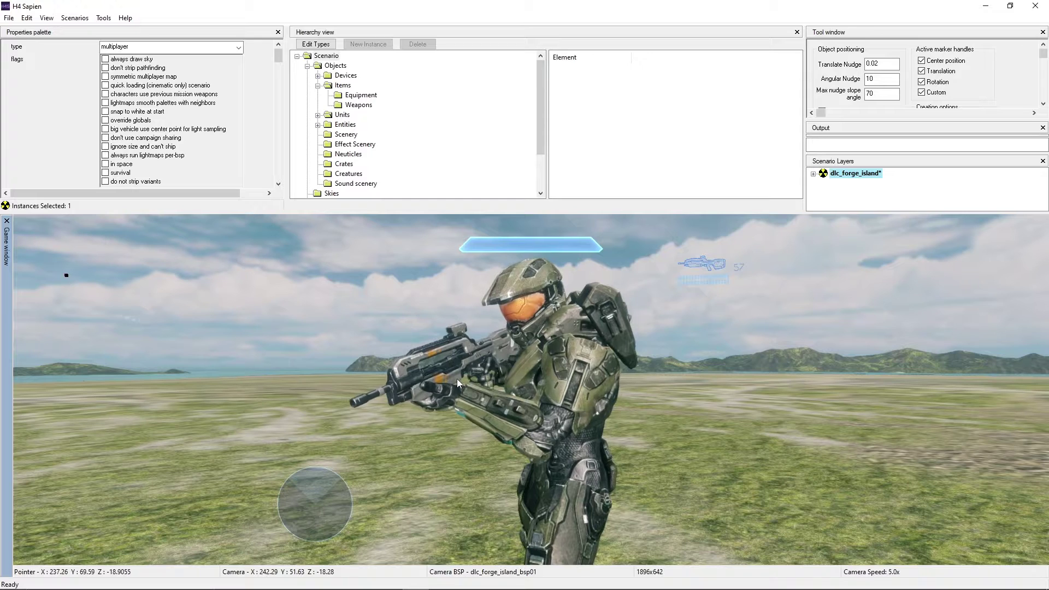
scroll(457, 379, up, 1)
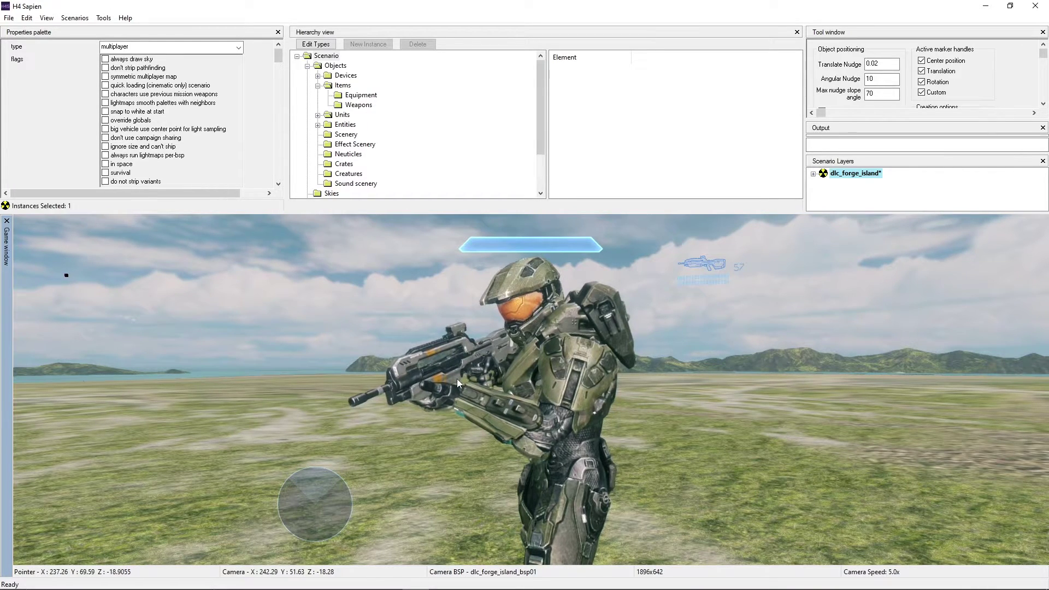